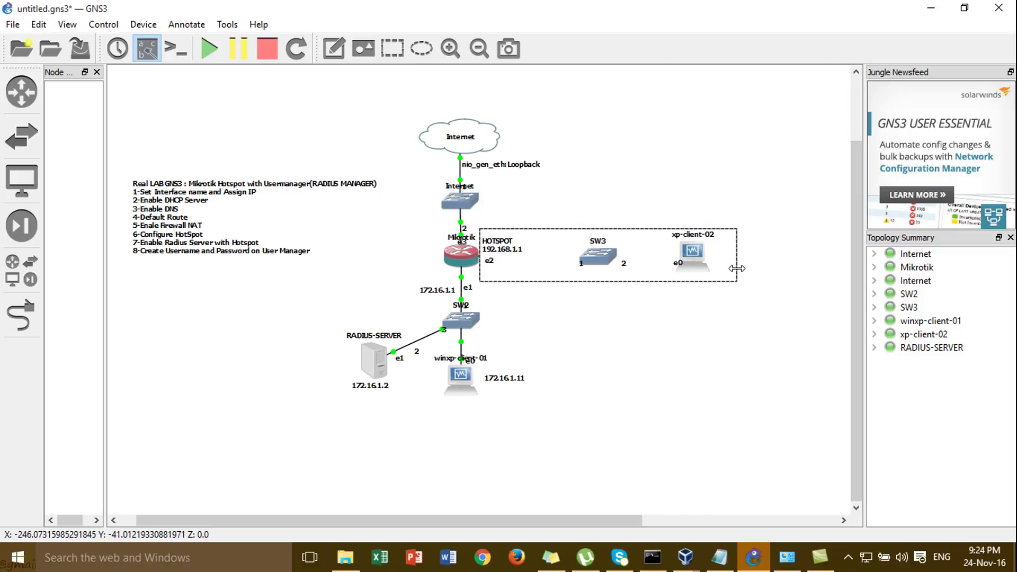
- Give the dashed hotspot box a cyan fill colour
{"action": "right_click", "coordinate": [724, 274]}
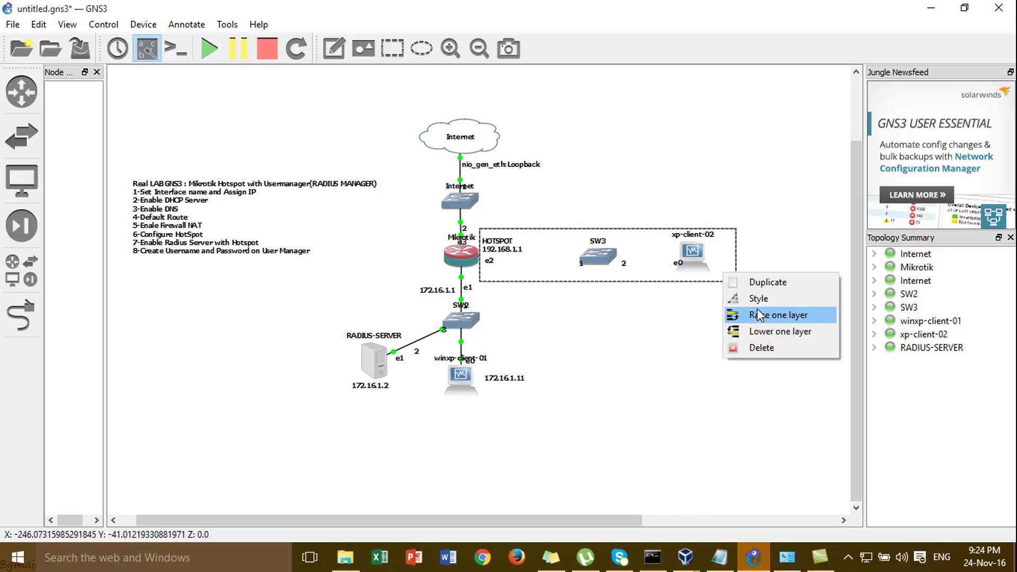
{"action": "left_click", "coordinate": [758, 299]}
{"action": "left_click", "coordinate": [511, 226]}
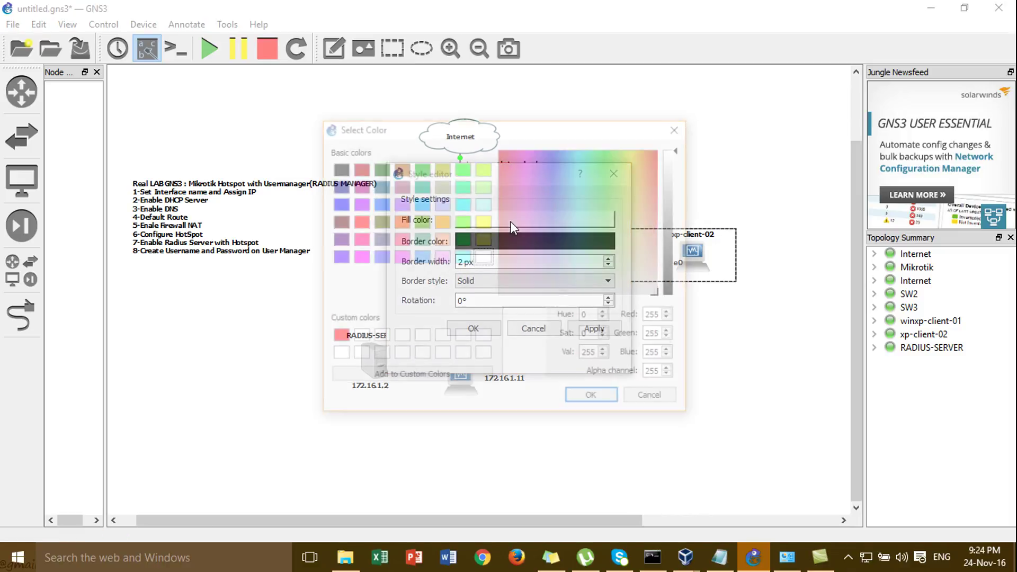
{"action": "left_click", "coordinate": [462, 257]}
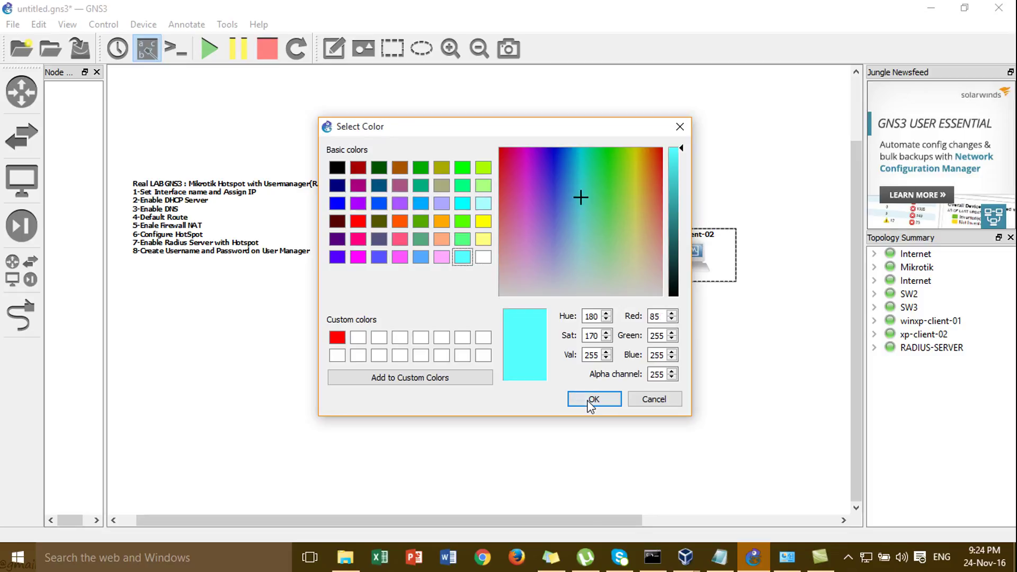
{"action": "left_click", "coordinate": [588, 399]}
{"action": "left_click", "coordinate": [592, 329]}
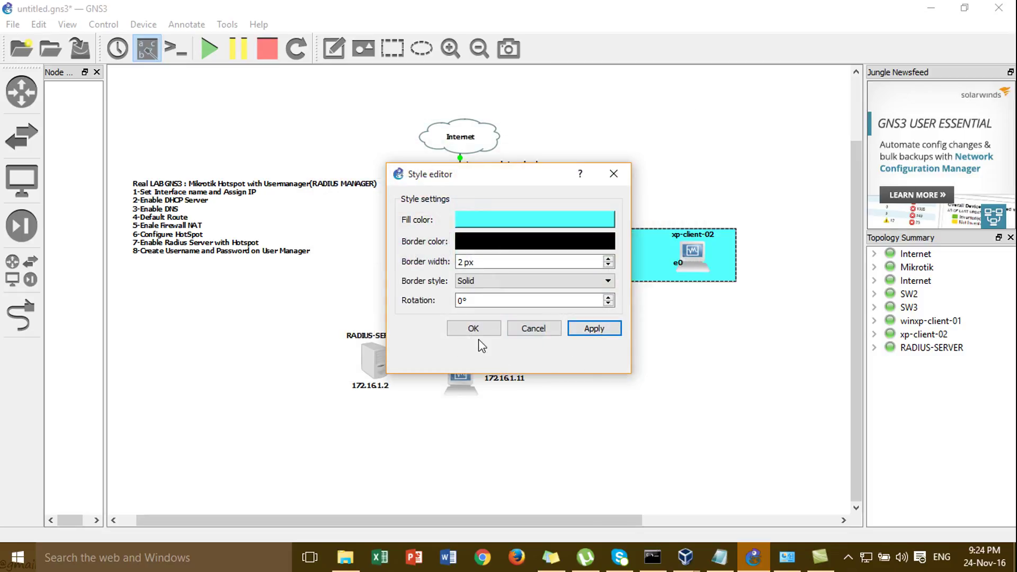
{"action": "left_click", "coordinate": [474, 328]}
- Lower the cyan box one layer so it sits behind SW3 and xp-client-02
{"action": "right_click", "coordinate": [723, 262]}
{"action": "left_click", "coordinate": [761, 325]}
{"action": "left_click", "coordinate": [496, 320]}
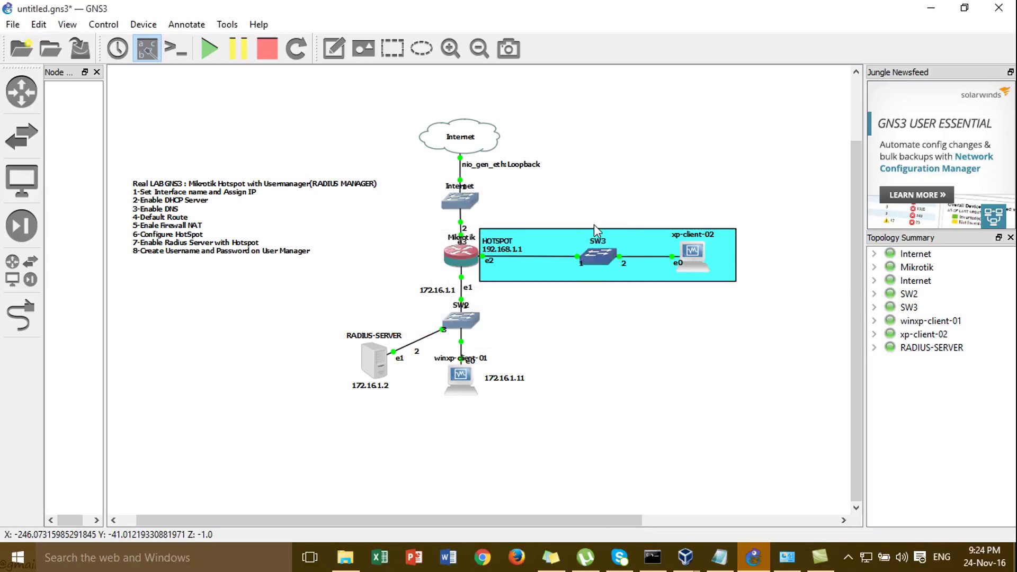
- Add a HOTSPOT text note positioned just above the cyan box
{"action": "left_click", "coordinate": [341, 59]}
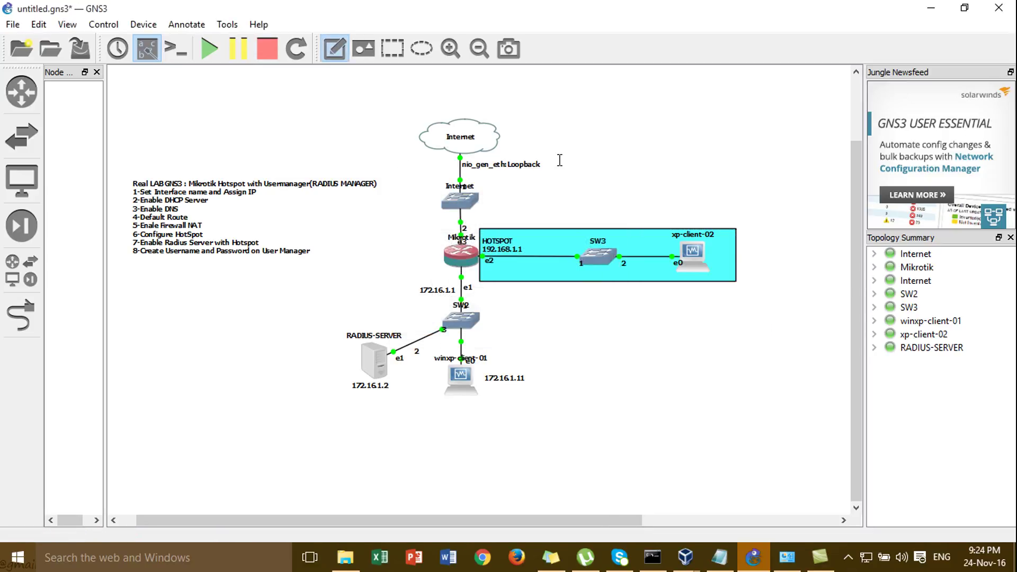
{"action": "left_click", "coordinate": [572, 214]}
{"action": "type", "text": "HOTSPOT"}
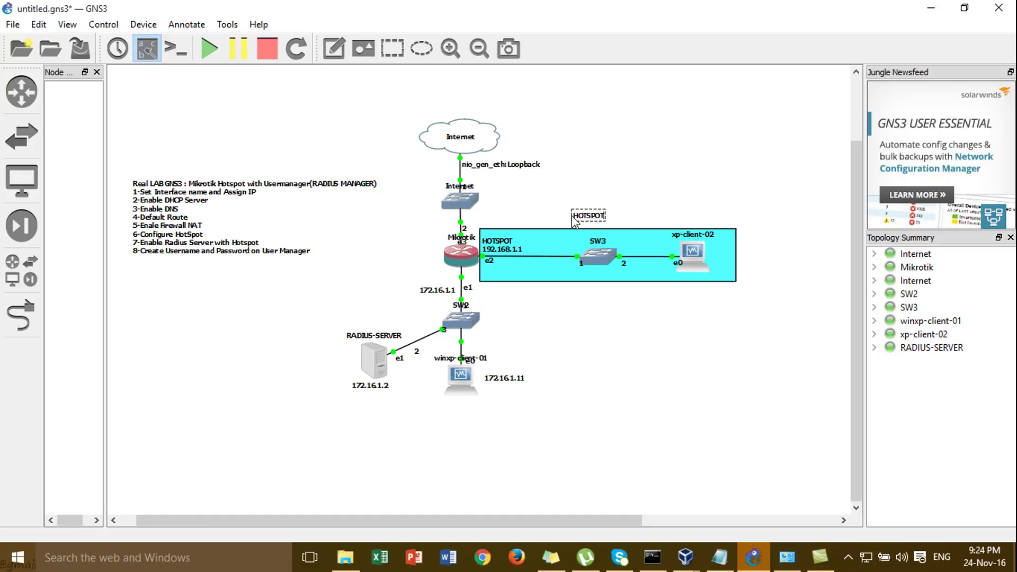
{"action": "left_click", "coordinate": [631, 187]}
{"action": "left_click_drag", "start_coordinate": [598, 217], "coordinate": [612, 218]}
{"action": "left_click", "coordinate": [648, 171]}
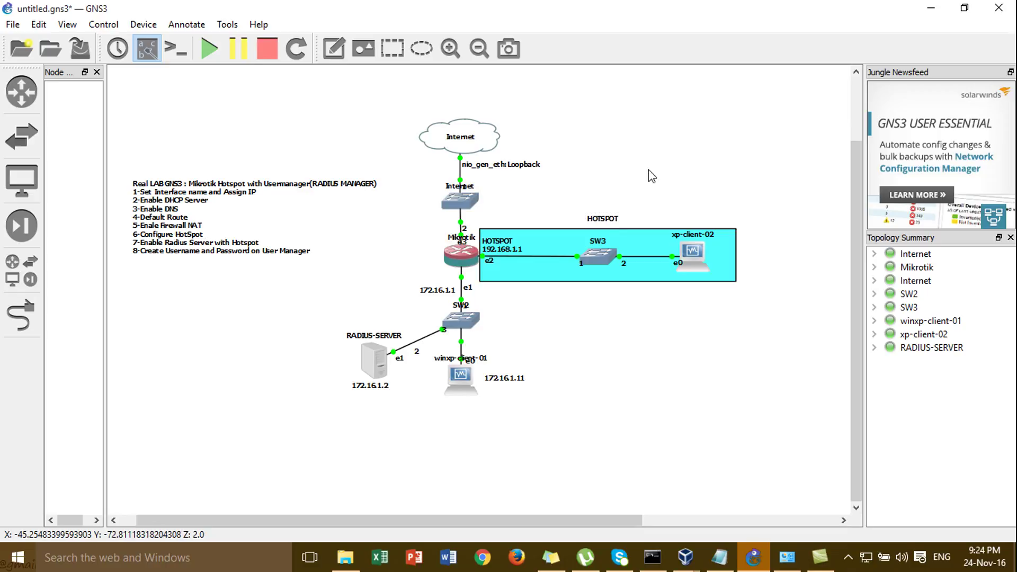
{"action": "mouse_move", "coordinate": [473, 389]}
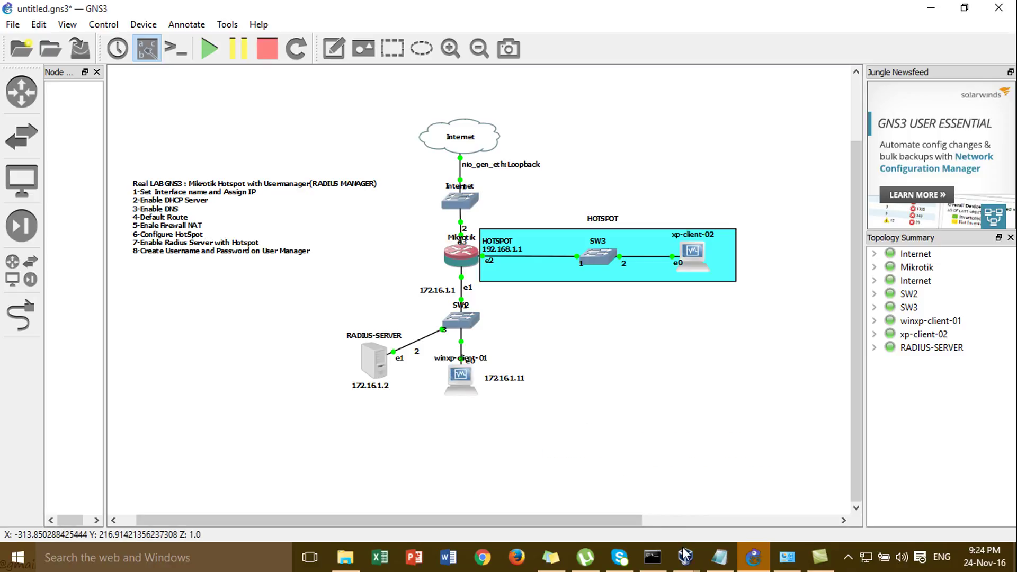
{"action": "mouse_move", "coordinate": [685, 556]}
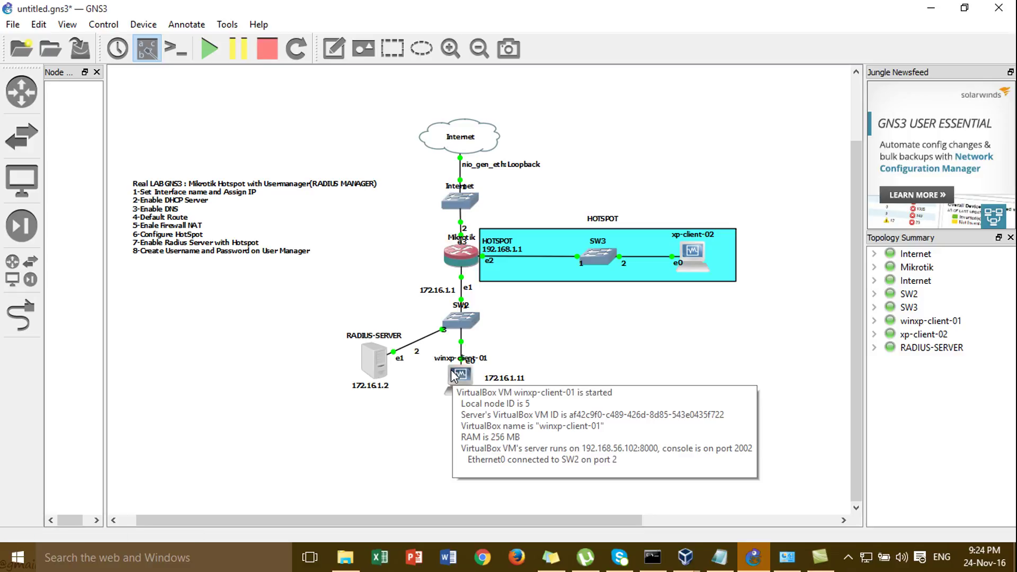
{"action": "mouse_move", "coordinate": [466, 260]}
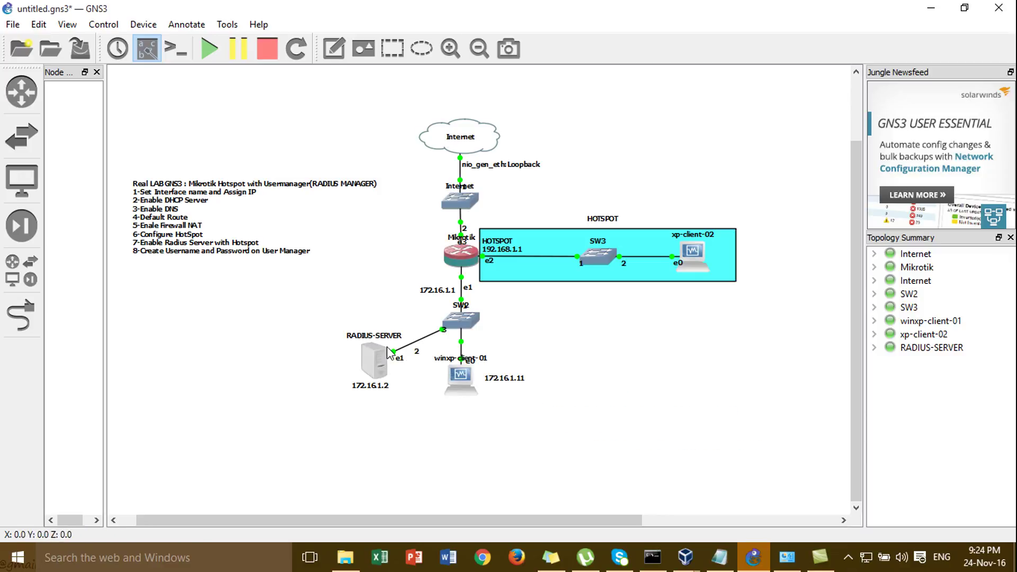
{"action": "mouse_move", "coordinate": [377, 356]}
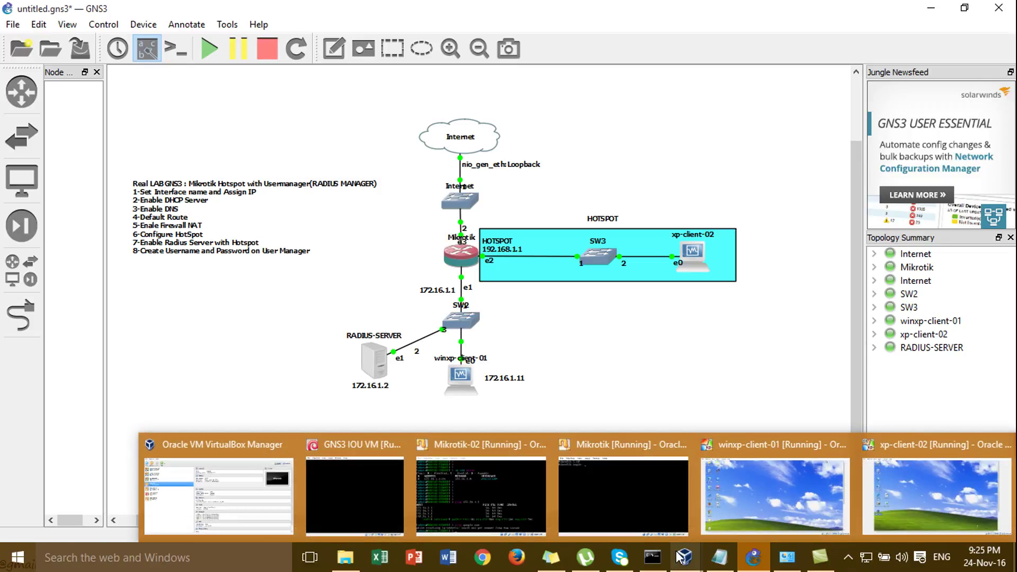
- On winxp-client-01, close the router browser window and the WinBox terminal
{"action": "left_click", "coordinate": [770, 479]}
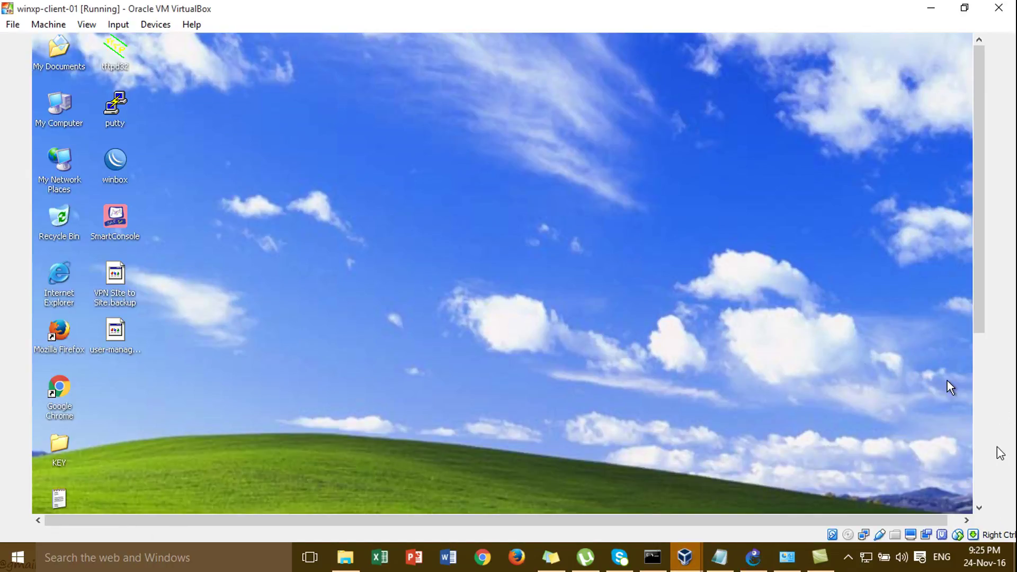
{"action": "left_click", "coordinate": [980, 453]}
{"action": "right_click", "coordinate": [269, 502]}
{"action": "left_click", "coordinate": [281, 484]}
{"action": "left_click", "coordinate": [211, 506]}
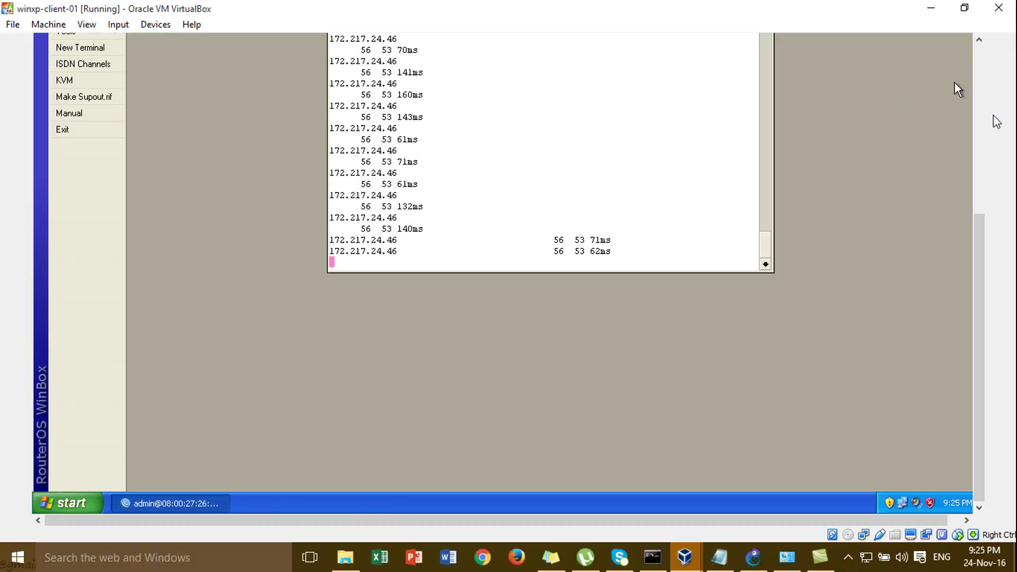
{"action": "scroll", "coordinate": [980, 125], "scroll_direction": "up", "scroll_amount": 5}
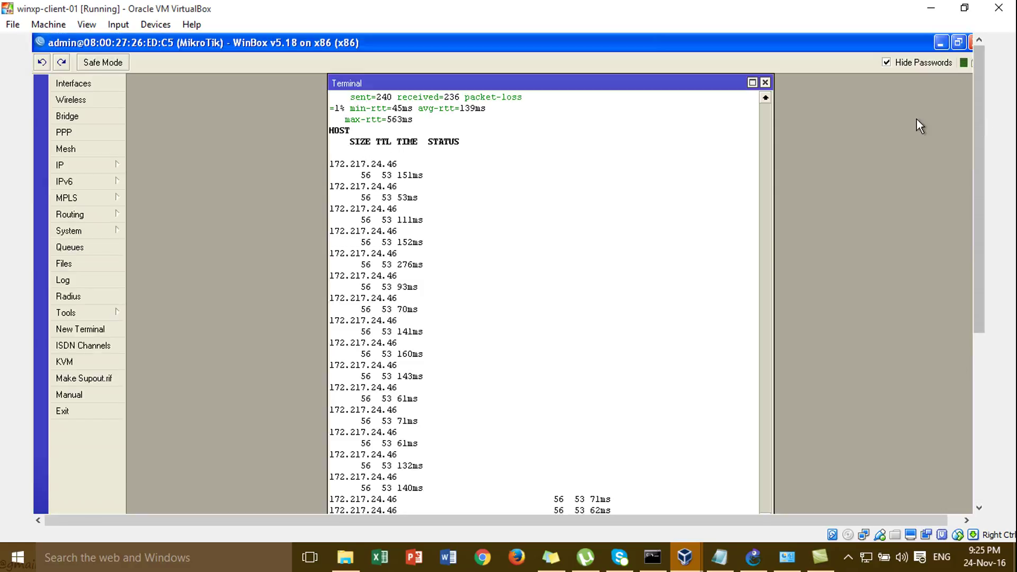
{"action": "left_click", "coordinate": [765, 83]}
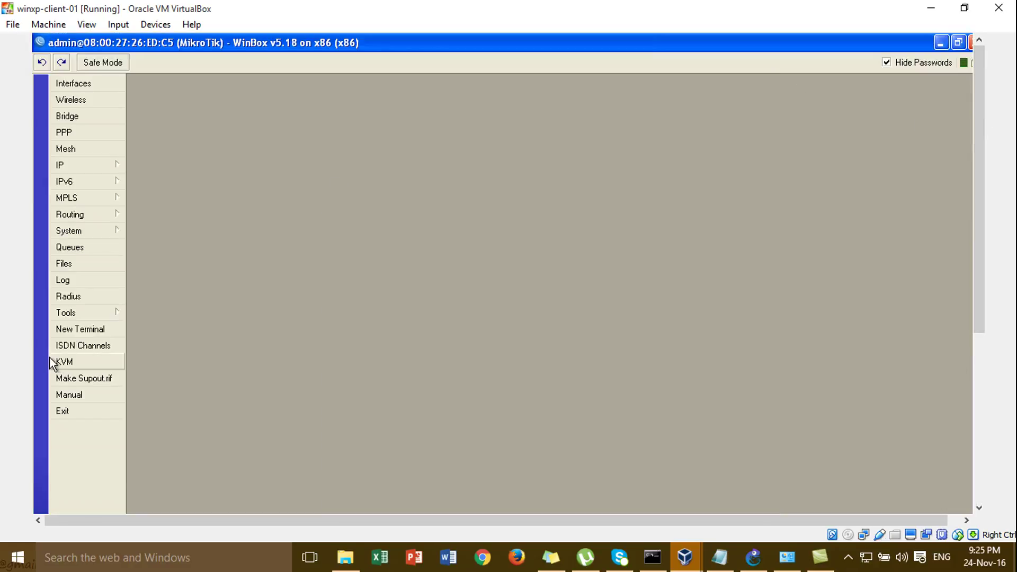
- Set the router's System Identity to HQ-MKT
{"action": "left_click", "coordinate": [92, 229]}
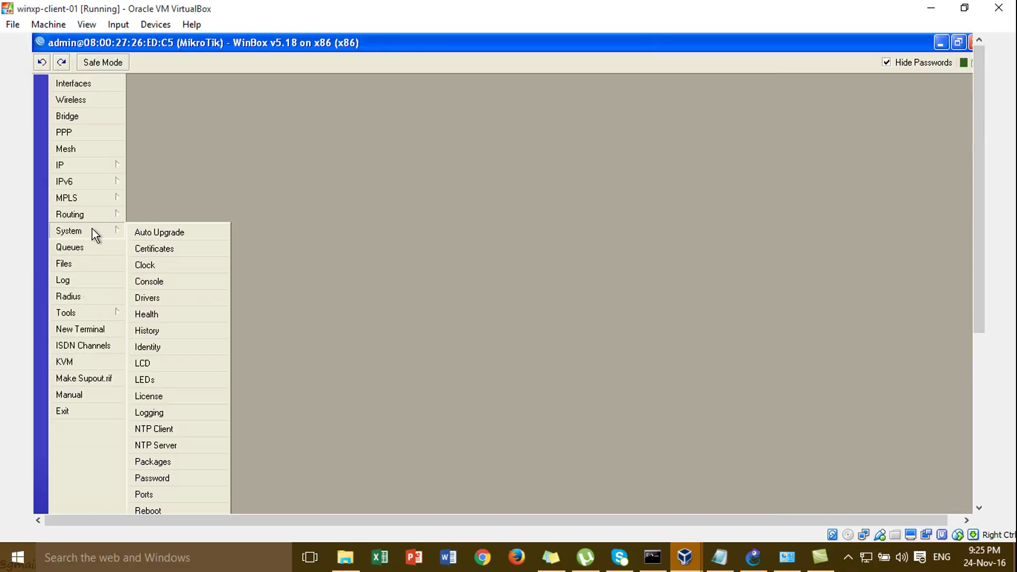
{"action": "left_click", "coordinate": [180, 346]}
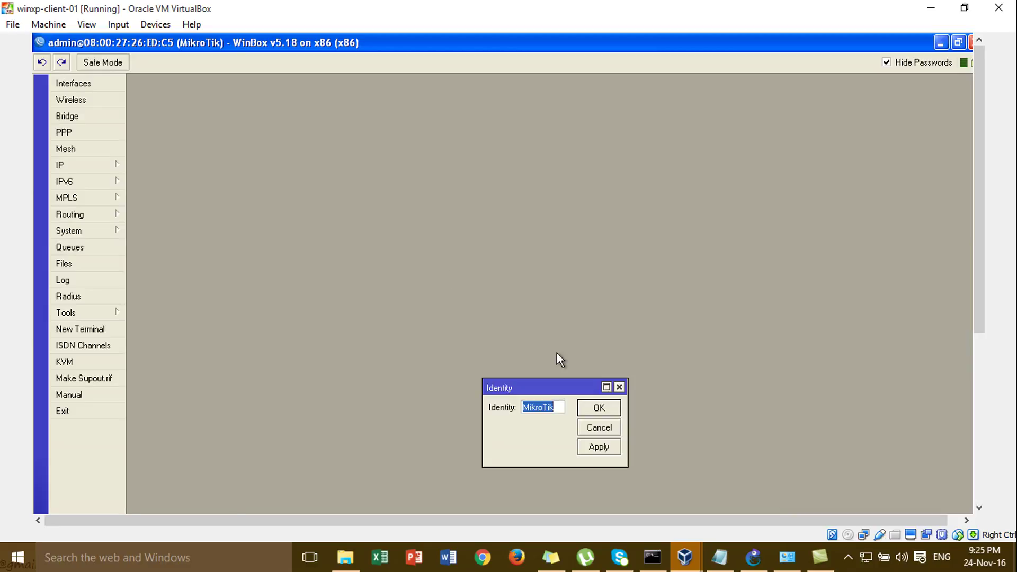
{"action": "type", "text": "HQ-MKT"}
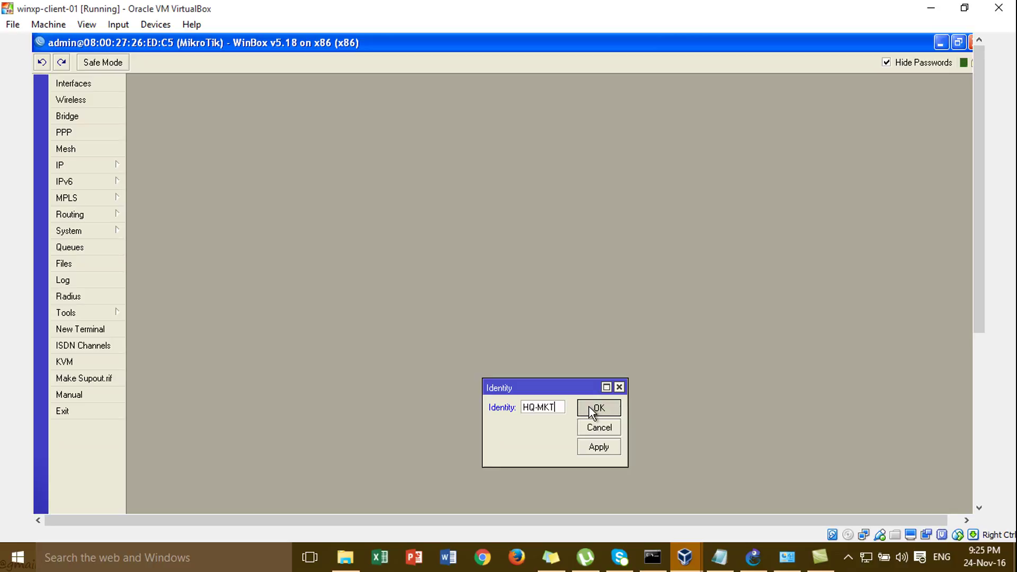
{"action": "left_click", "coordinate": [589, 407]}
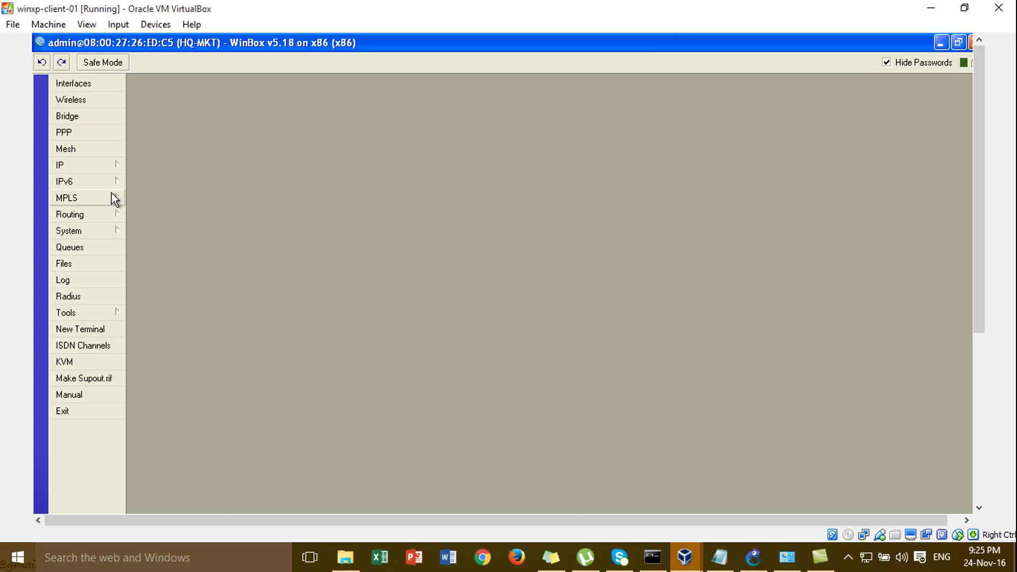
- Start the Hotspot Setup wizard and choose ether3-Hotspot as the hotspot interface
{"action": "left_click", "coordinate": [103, 168]}
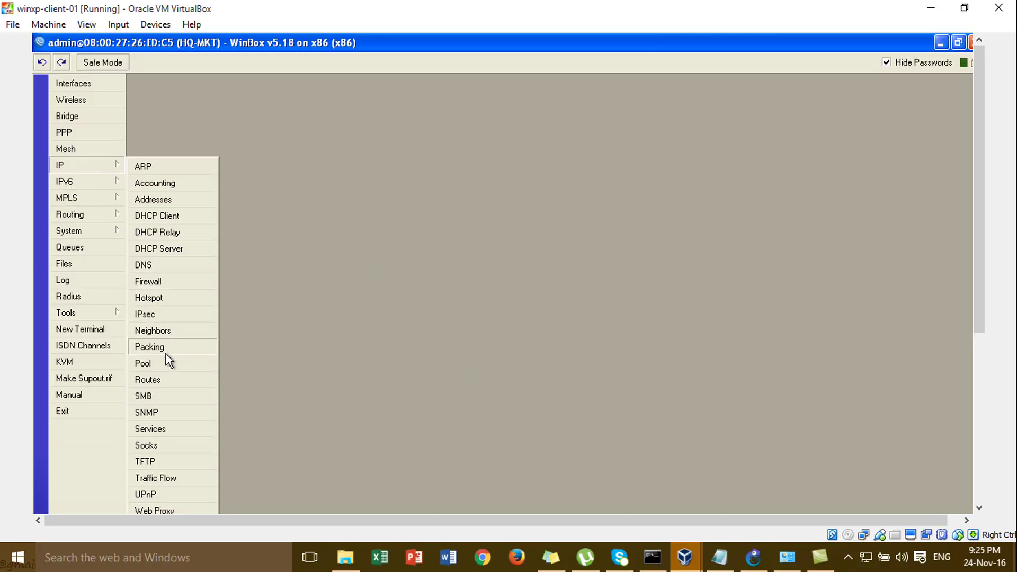
{"action": "left_click", "coordinate": [170, 298]}
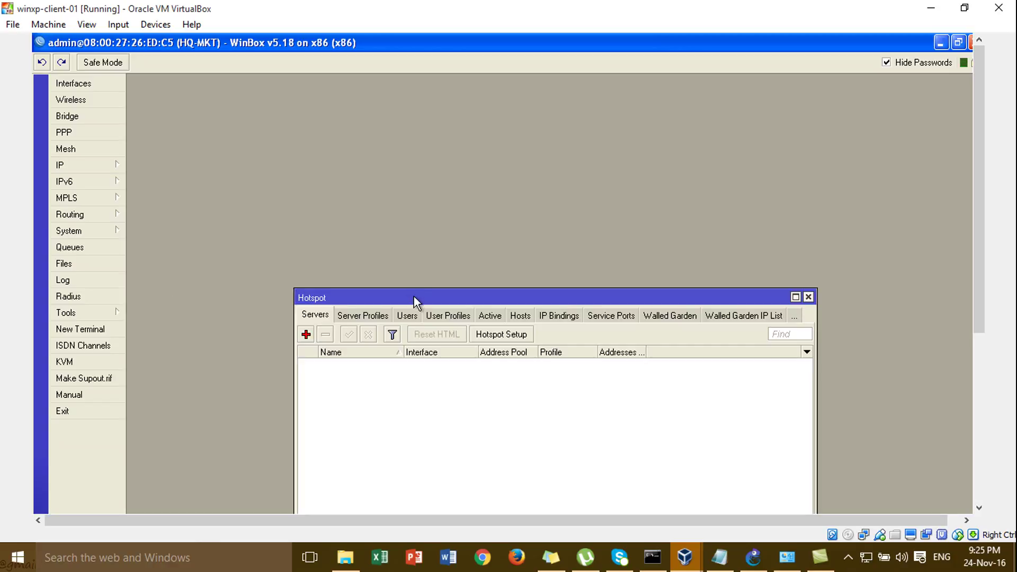
{"action": "left_click_drag", "start_coordinate": [416, 298], "coordinate": [355, 104]}
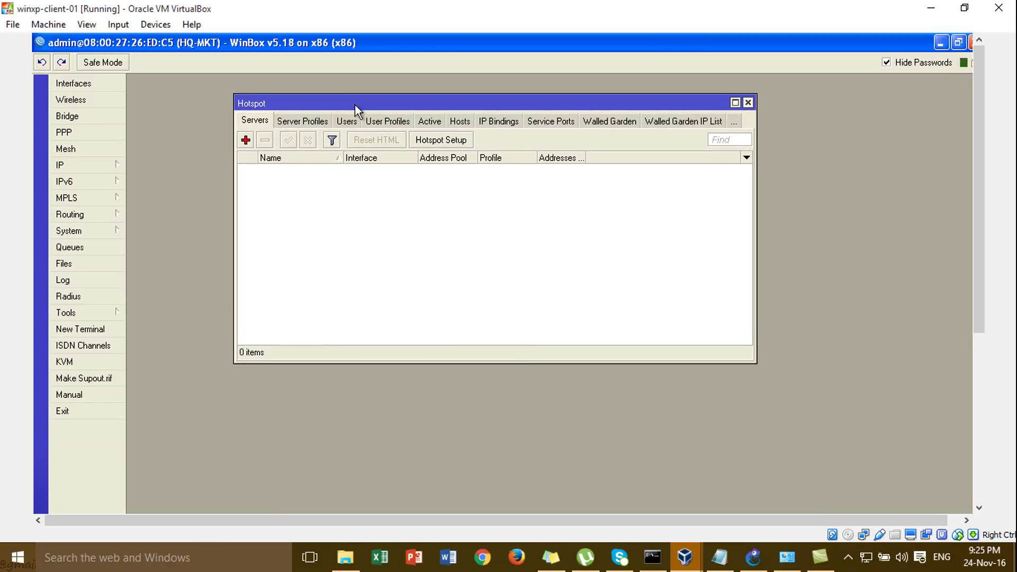
{"action": "left_click", "coordinate": [428, 140]}
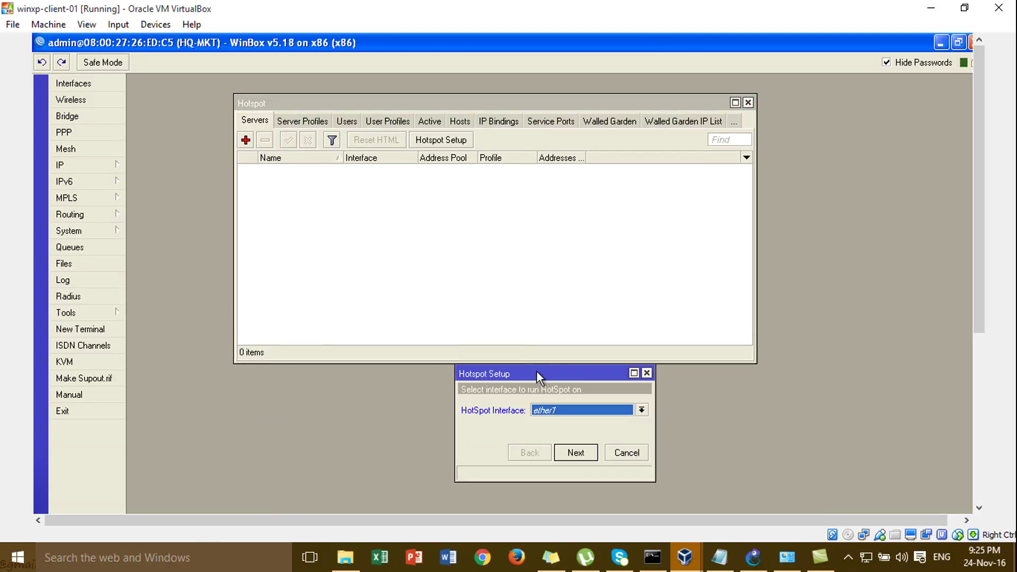
{"action": "left_click_drag", "start_coordinate": [536, 373], "coordinate": [479, 214]}
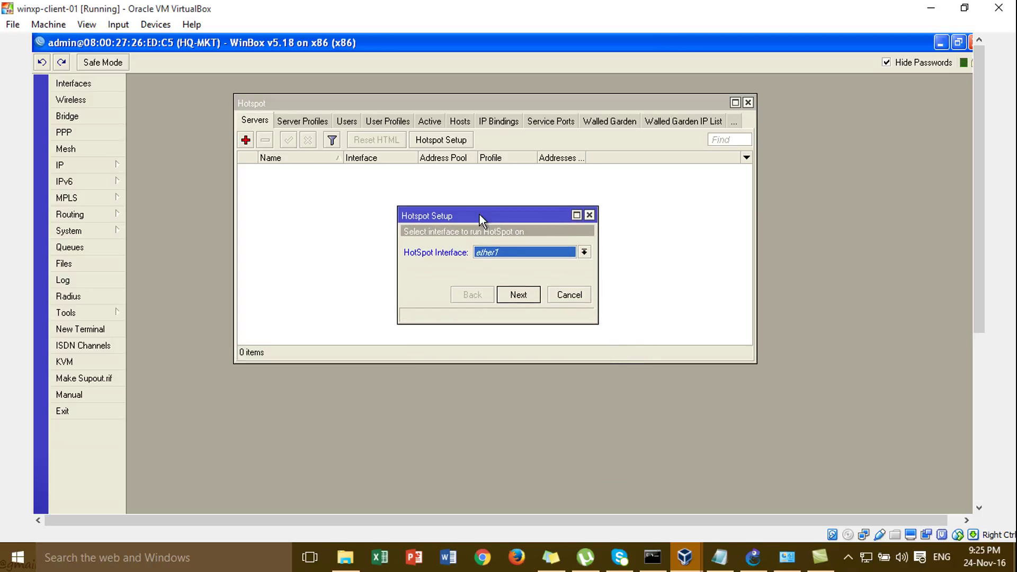
{"action": "left_click", "coordinate": [512, 253]}
{"action": "left_click", "coordinate": [520, 283]}
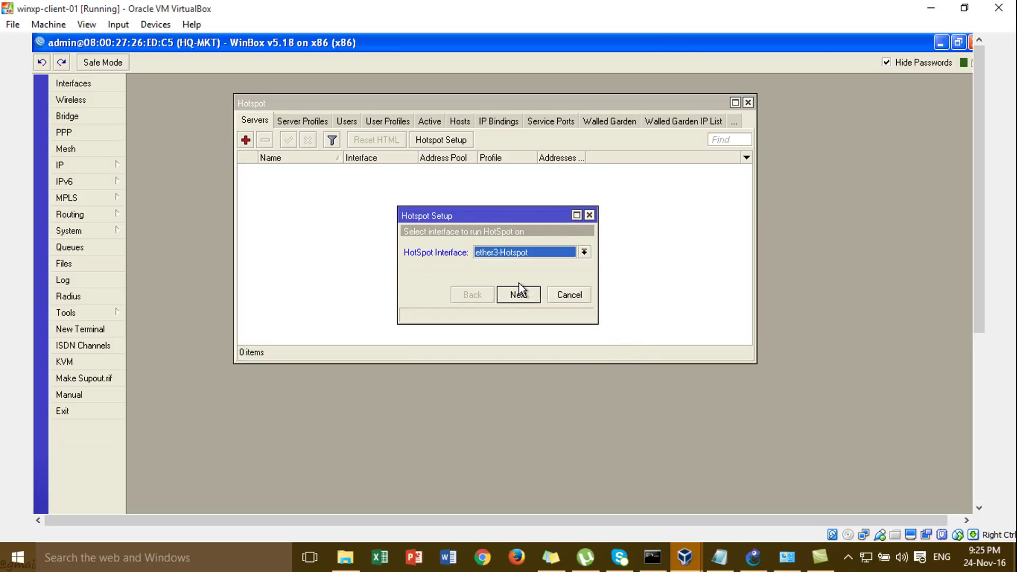
{"action": "left_click", "coordinate": [518, 295]}
- Accept local address 192.168.1.1/24, pool up to 192.168.1.254, and no SSL certificate
{"action": "left_click", "coordinate": [535, 252]}
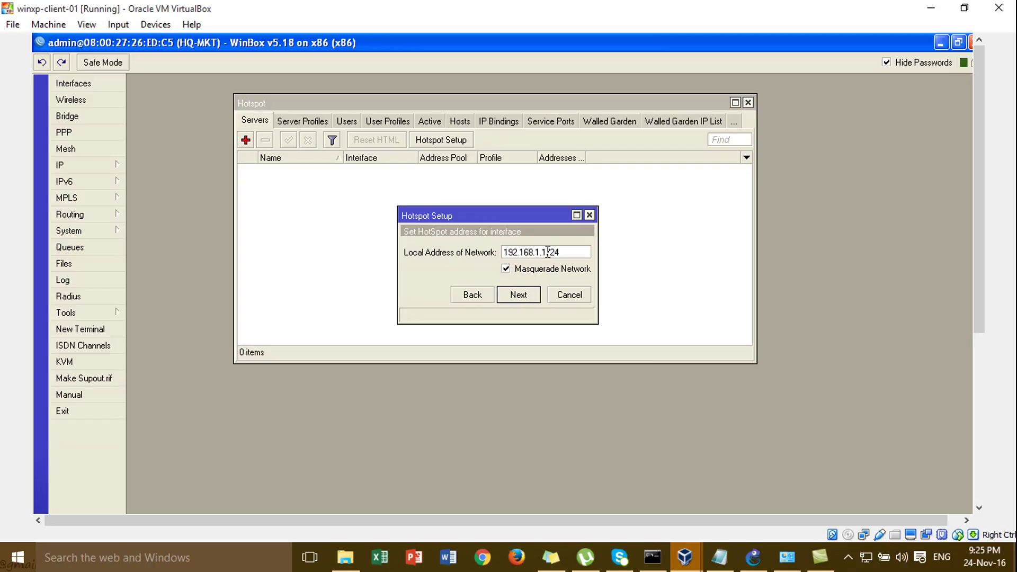
{"action": "left_click_drag", "start_coordinate": [548, 252], "coordinate": [501, 252]}
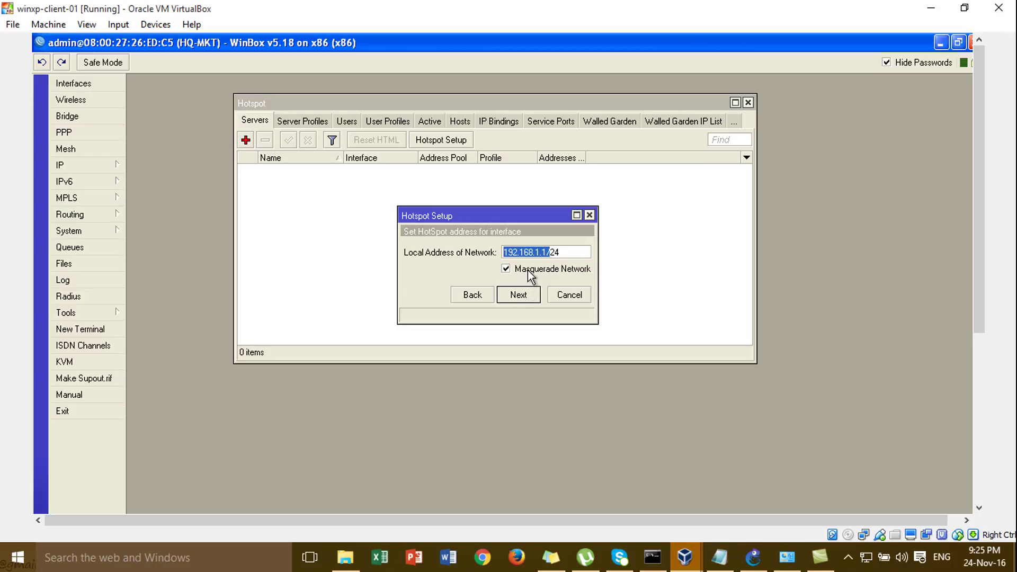
{"action": "left_click", "coordinate": [528, 298]}
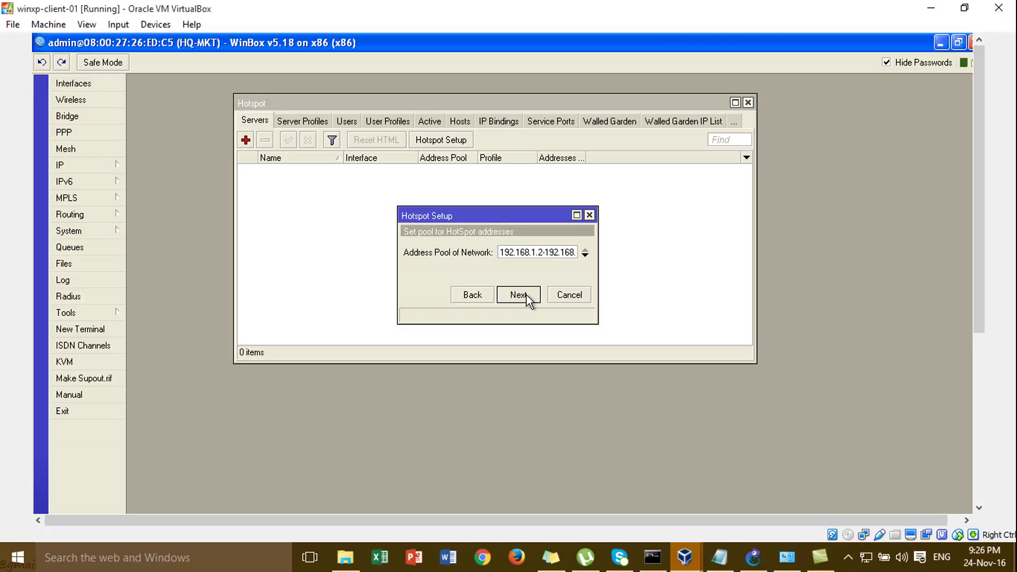
{"action": "mouse_move", "coordinate": [552, 253]}
{"action": "left_mouse_down"}
{"action": "mouse_move", "coordinate": [586, 251]}
{"action": "mouse_move", "coordinate": [570, 250]}
{"action": "left_mouse_up"}
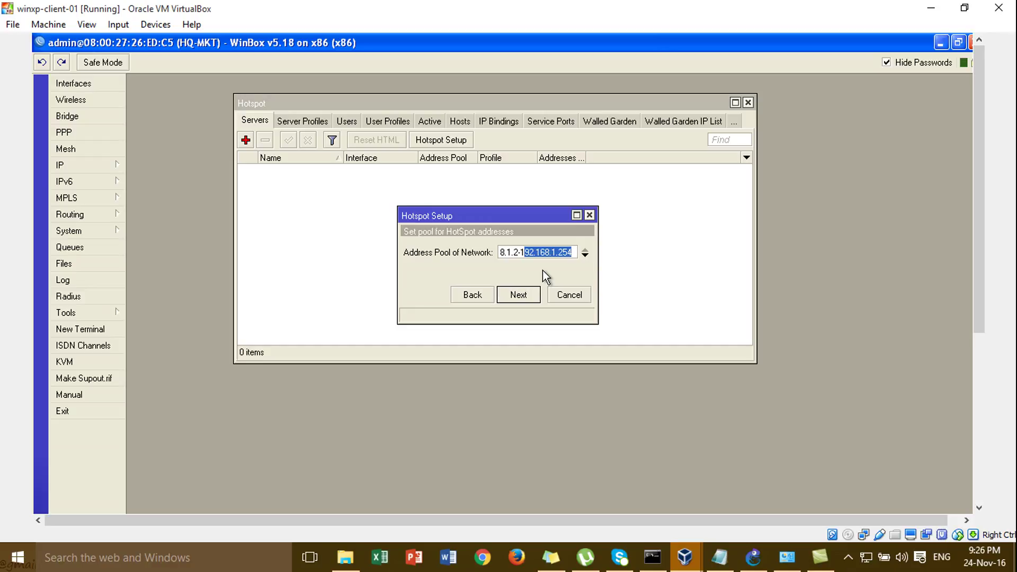
{"action": "left_click", "coordinate": [524, 296]}
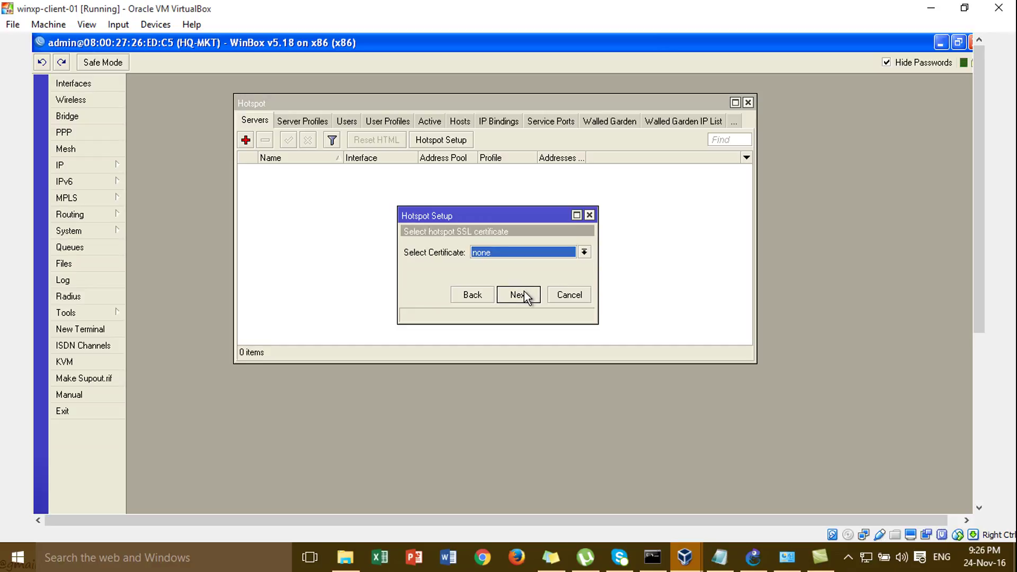
{"action": "left_click", "coordinate": [497, 252]}
{"action": "left_click", "coordinate": [498, 255]}
{"action": "left_click", "coordinate": [519, 294]}
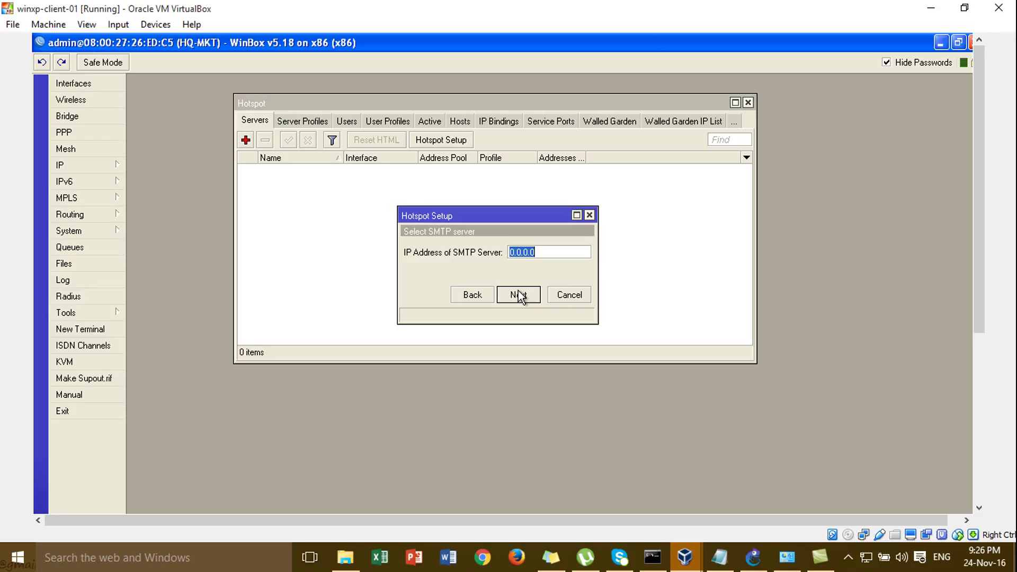
- Keep default SMTP, DNS 8.8.8.8, an empty DNS name, and set the local user's password
{"action": "left_click", "coordinate": [519, 294]}
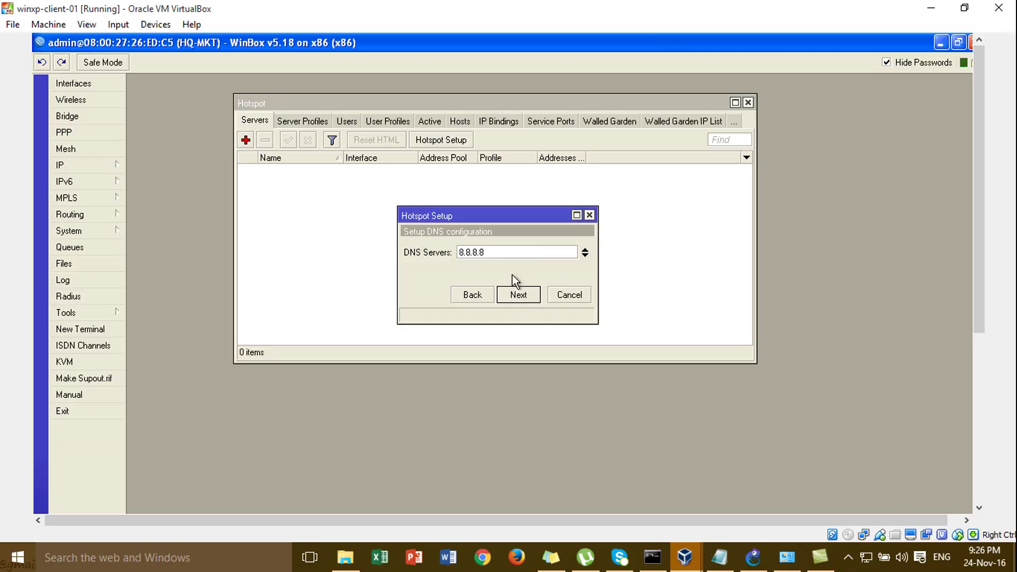
{"action": "left_click", "coordinate": [524, 295]}
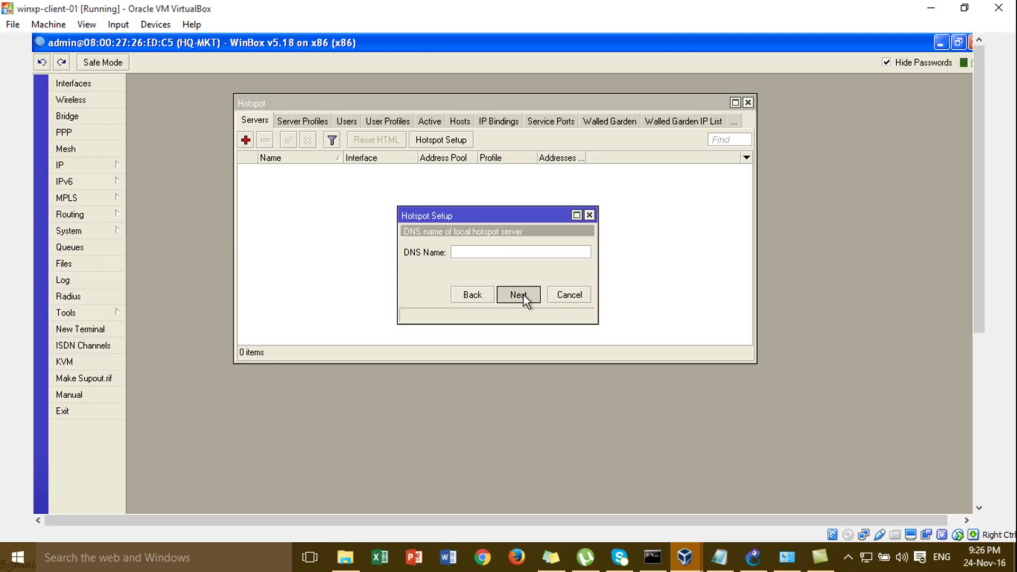
{"action": "left_click", "coordinate": [524, 295]}
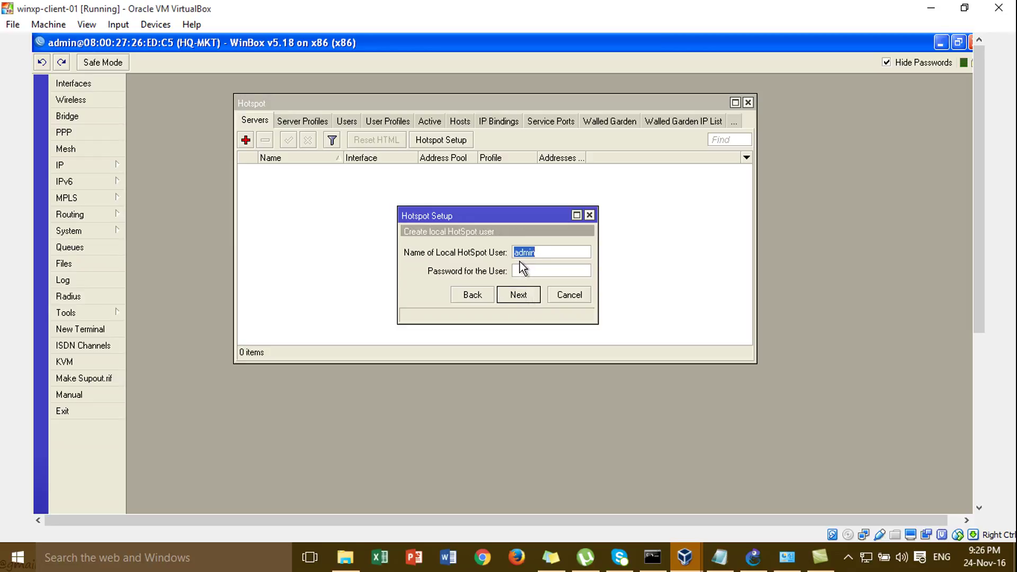
{"action": "left_click", "coordinate": [522, 269]}
{"action": "left_click", "coordinate": [539, 270]}
{"action": "type", "text": "admin"}
{"action": "left_click", "coordinate": [532, 294]}
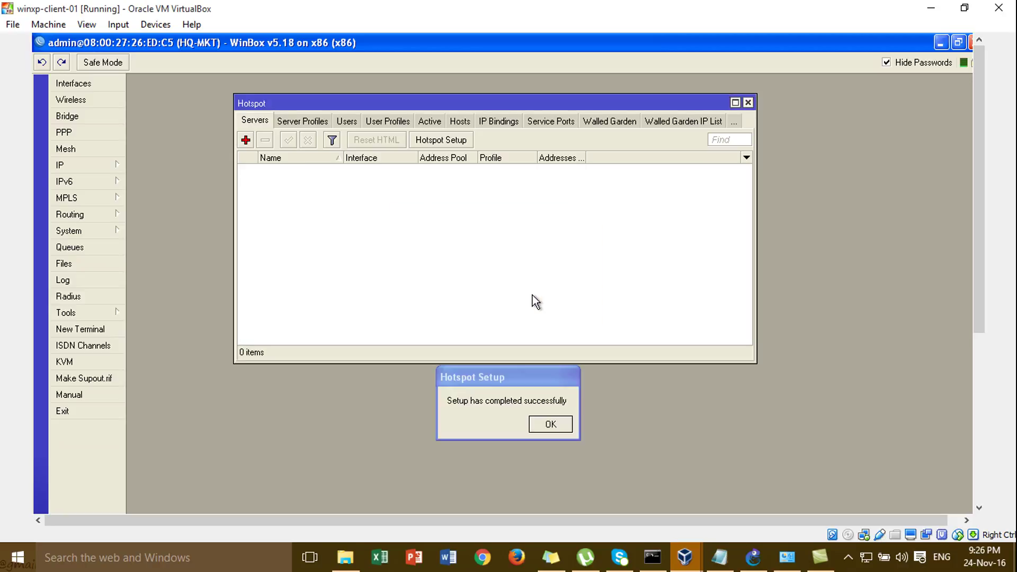
{"action": "left_click", "coordinate": [559, 430]}
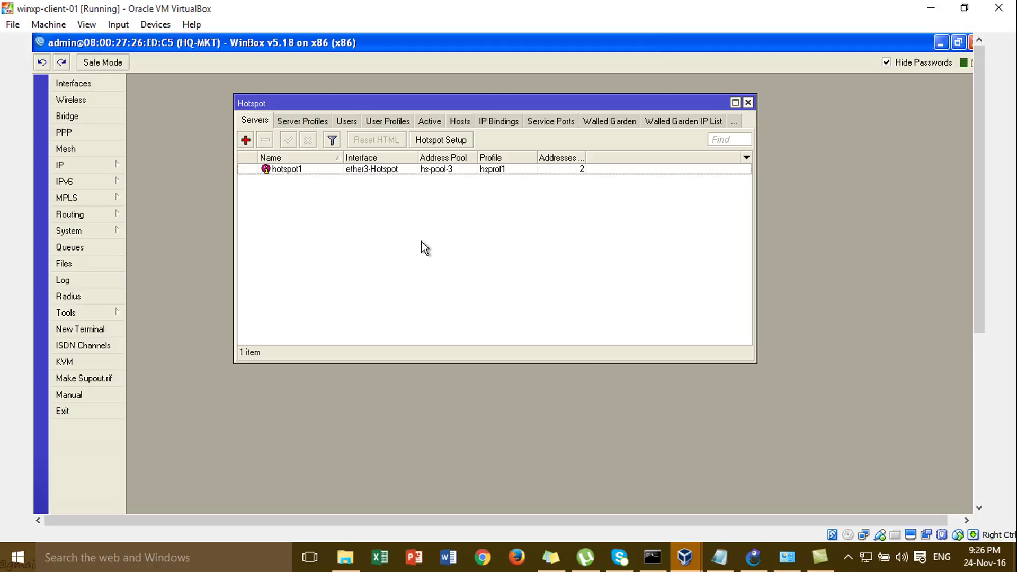
- Open and review the admin hotspot user's settings from the Users list
{"action": "left_click", "coordinate": [349, 120]}
{"action": "left_click", "coordinate": [363, 169]}
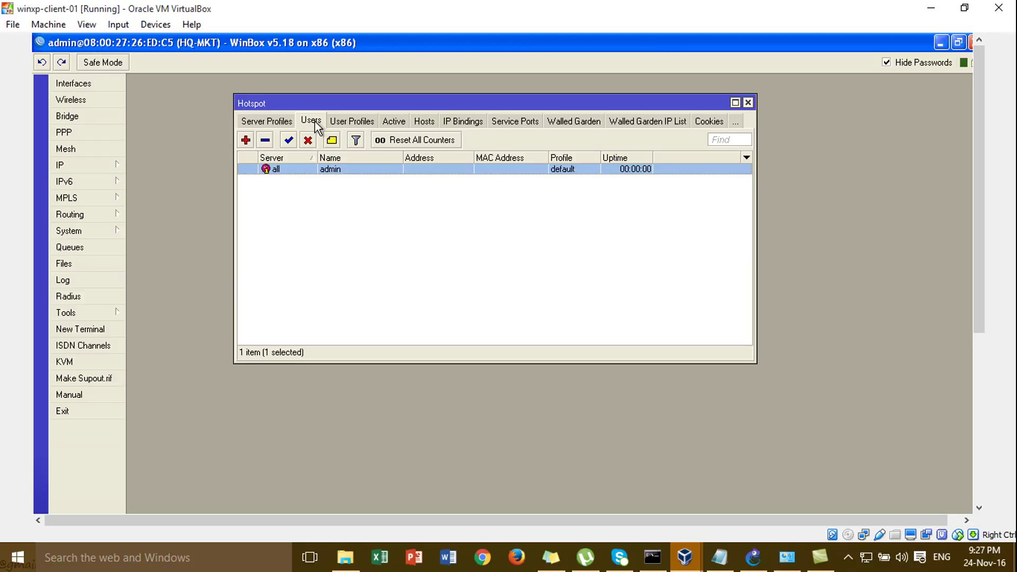
{"action": "double_click", "coordinate": [335, 172]}
{"action": "left_click_drag", "start_coordinate": [462, 318], "coordinate": [416, 142]}
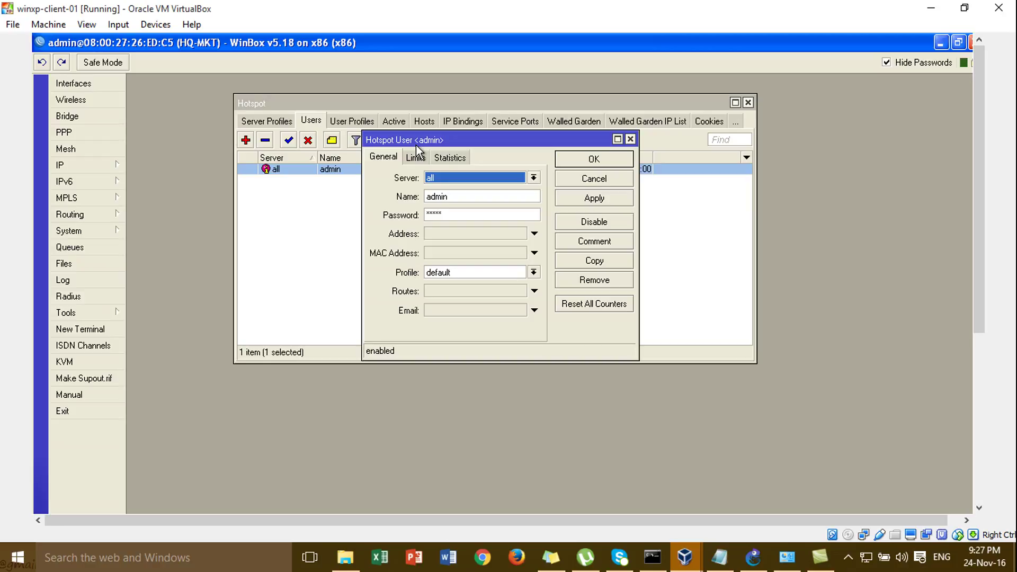
{"action": "left_click", "coordinate": [609, 159]}
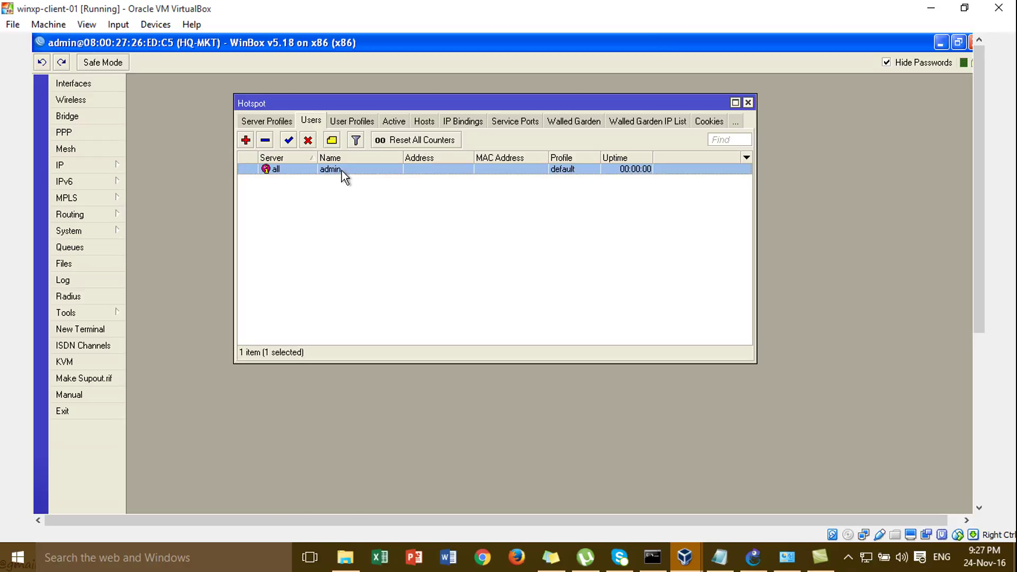
- Reselect the admin user in the list and minimize WinBox
{"action": "left_click", "coordinate": [418, 269]}
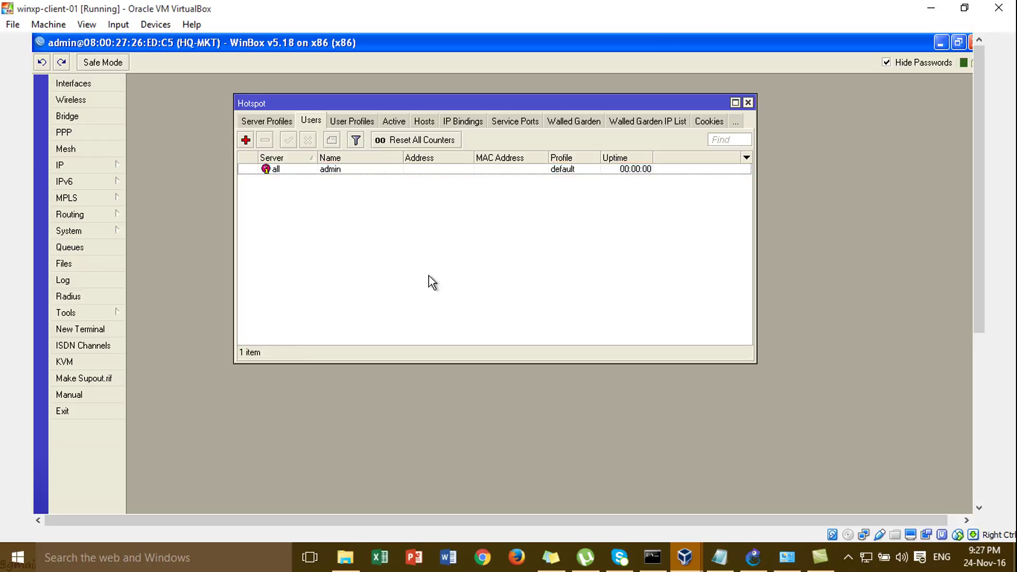
{"action": "left_click", "coordinate": [369, 170]}
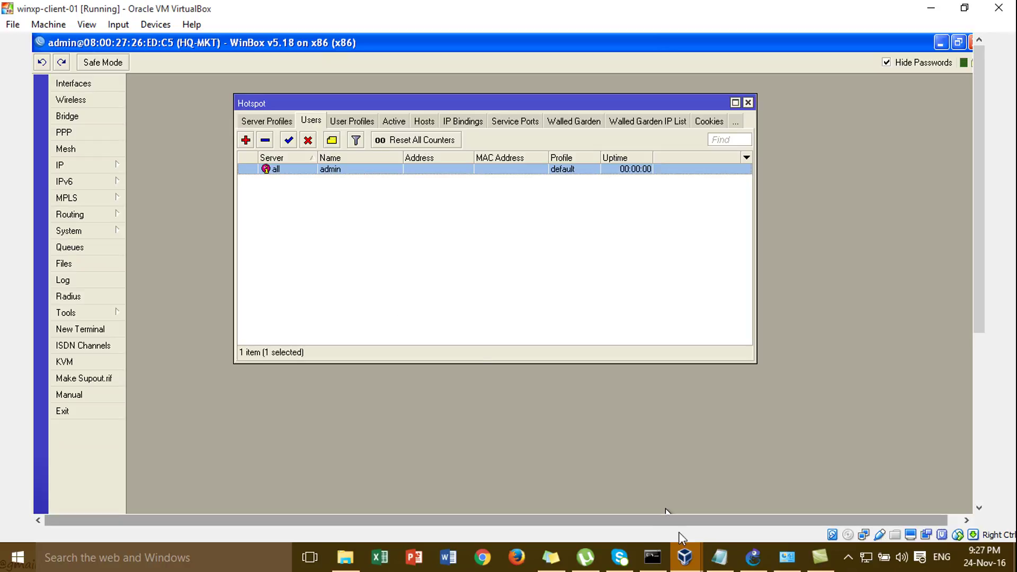
{"action": "left_click", "coordinate": [941, 42]}
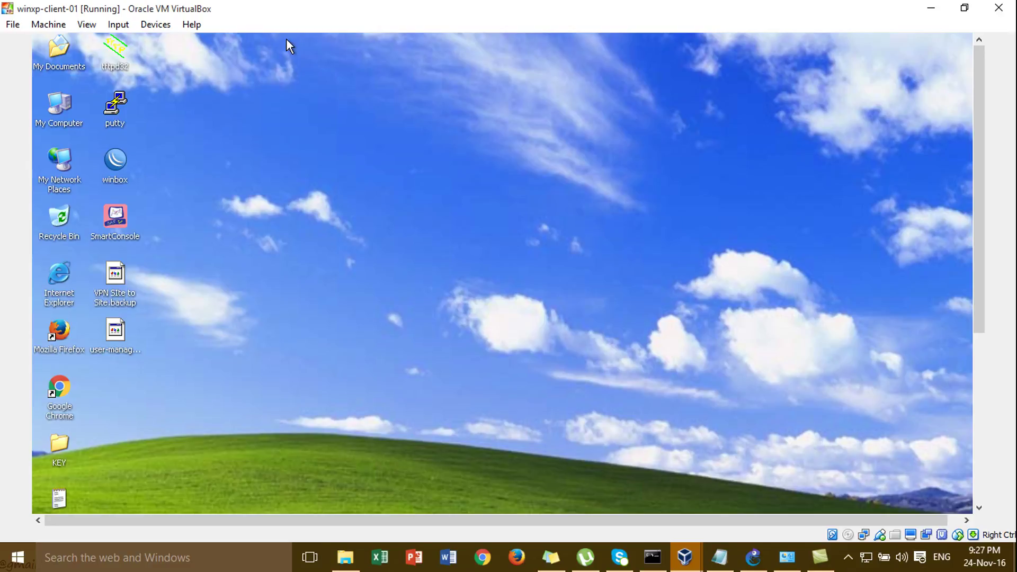
- Minimize winxp-client-01 and bring up the xp-client-02 virtual machine from the taskbar
{"action": "left_click", "coordinate": [941, 15]}
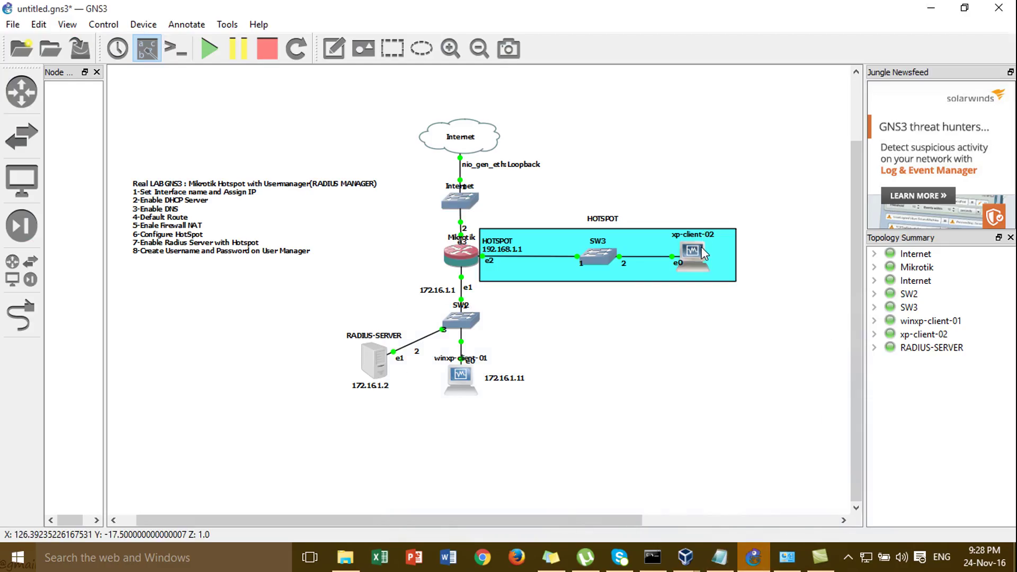
{"action": "mouse_move", "coordinate": [686, 565]}
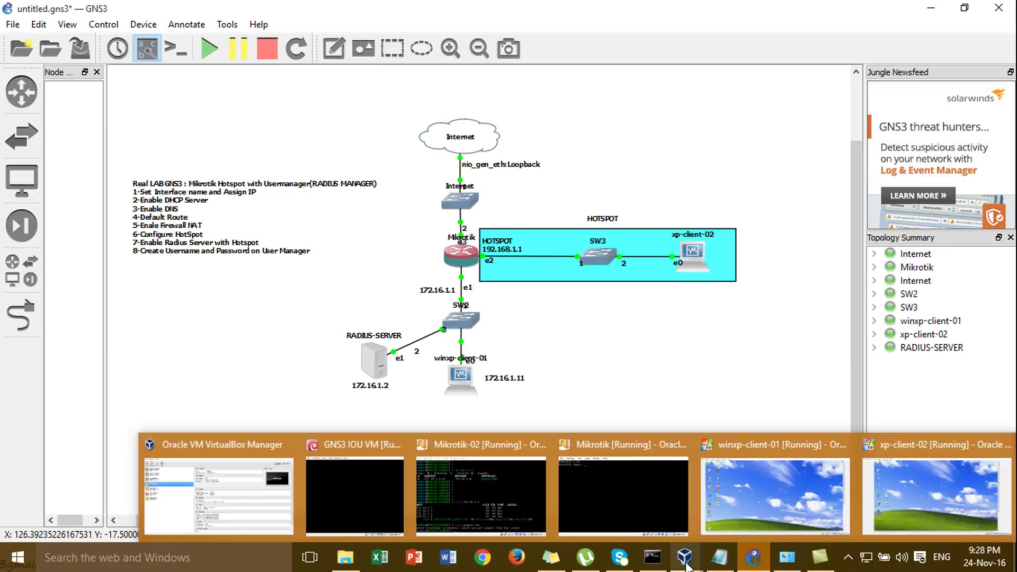
{"action": "left_click", "coordinate": [934, 456]}
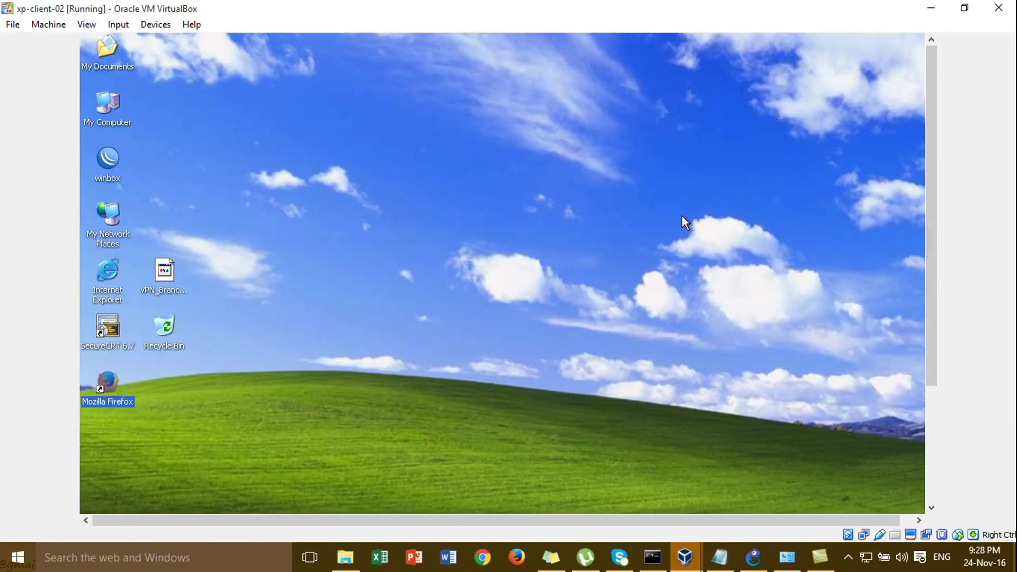
- Run ipconfig /release to drop the client's DHCP lease
{"action": "type", "text": "ipc"}
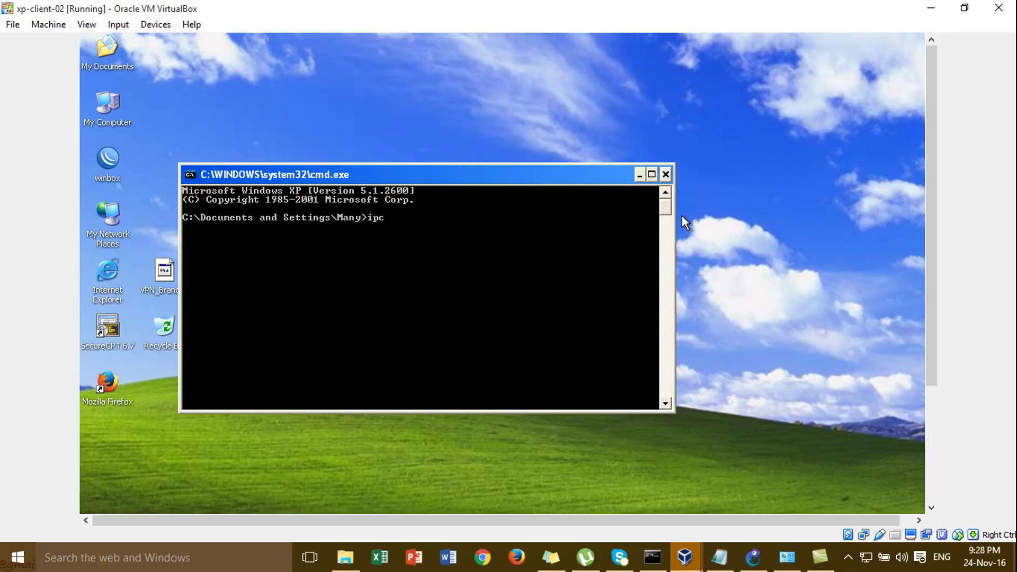
{"action": "type", "text": "onfig /releaser"}
{"action": "key", "text": "Return"}
{"action": "key", "text": "Up"}
{"action": "key", "text": "BackSpace"}
{"action": "key", "text": "Return"}
{"action": "key", "text": "Up"}
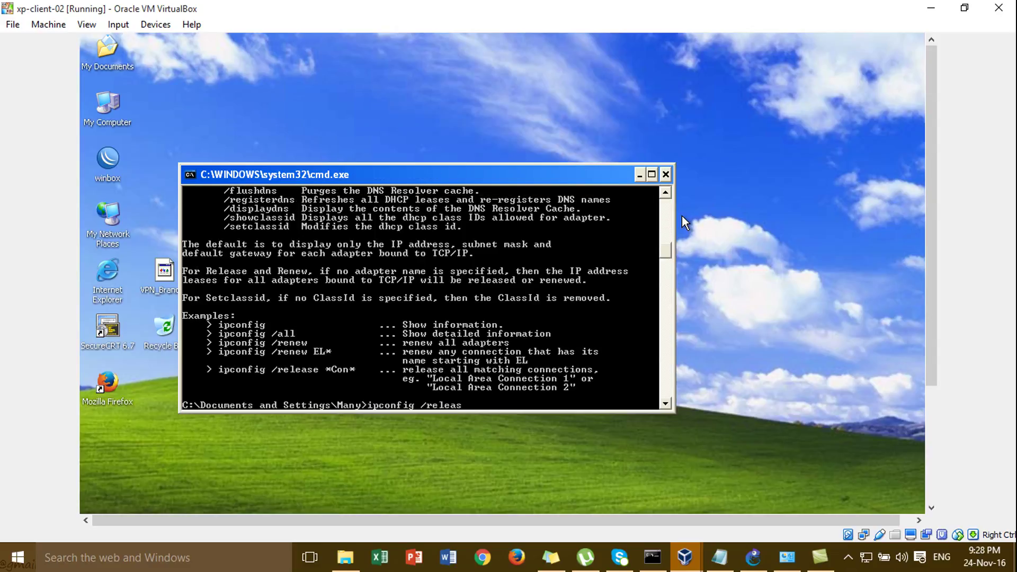
{"action": "type", "text": "e"}
{"action": "key", "text": "Return"}
- Run ipconfig /renew to get 192.168.1.254 with gateway 192.168.1.1, then close the prompt
{"action": "type", "text": "ip"}
{"action": "key", "text": "BackSpace"}
{"action": "key", "text": "Return"}
{"action": "key", "text": "Up"}
{"action": "key", "text": "BackSpace"}
{"action": "key", "text": "BackSpace"}
{"action": "key", "text": "BackSpace"}
{"action": "key", "text": "BackSpace"}
{"action": "key", "text": "BackSpace"}
{"action": "type", "text": "e"}
{"action": "key", "text": "BackSpace"}
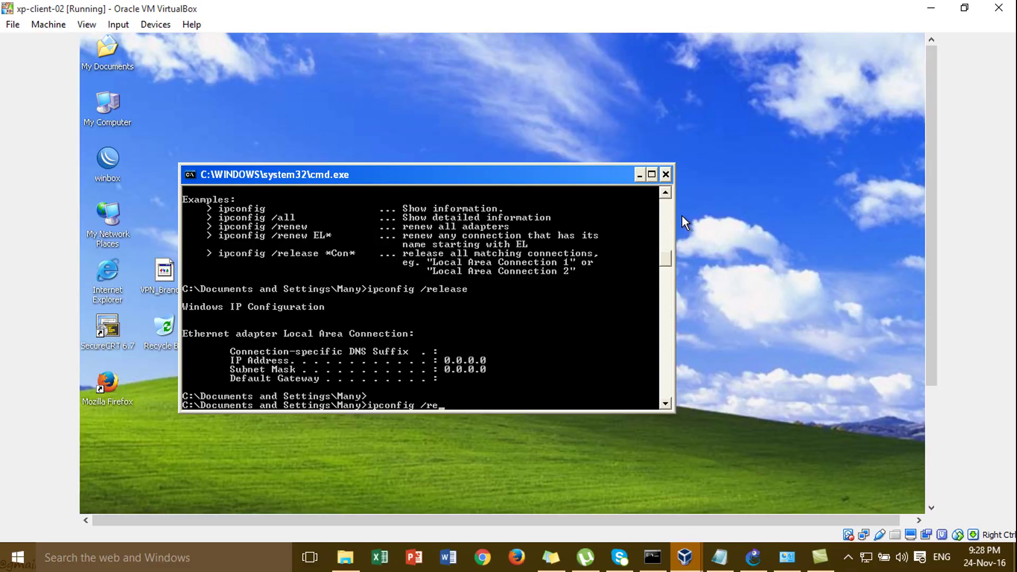
{"action": "type", "text": "new"}
{"action": "key", "text": "Return"}
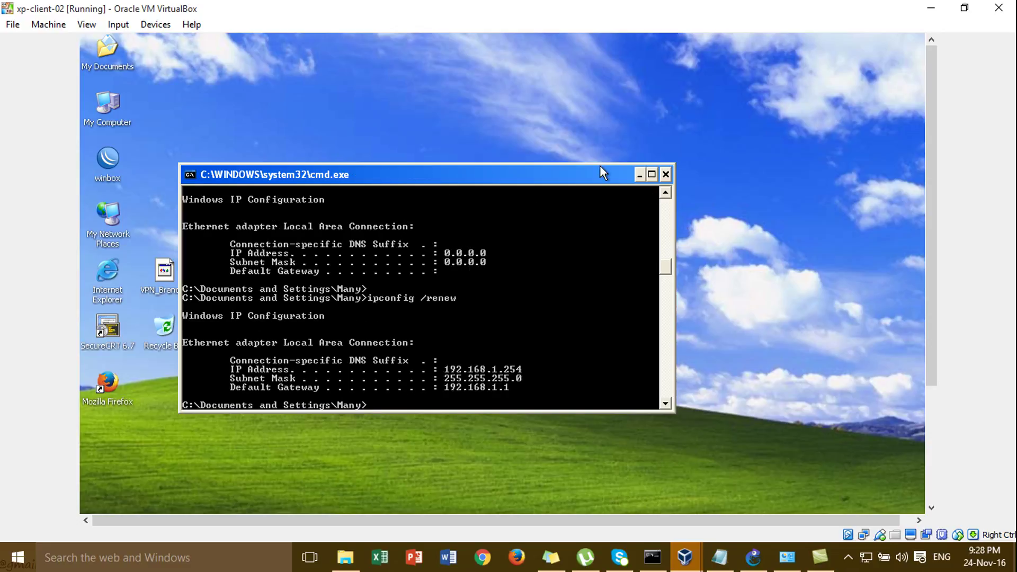
{"action": "left_click_drag", "start_coordinate": [599, 171], "coordinate": [657, 100]}
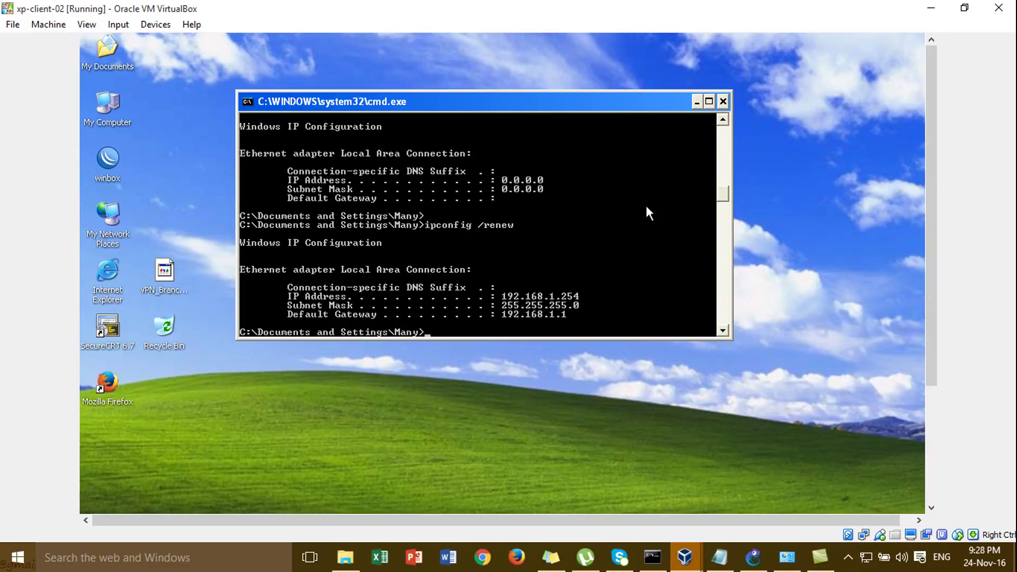
{"action": "left_click", "coordinate": [723, 101]}
- Launch Firefox and browse to google.com, reaching the hotspot login page
{"action": "double_click", "coordinate": [120, 390]}
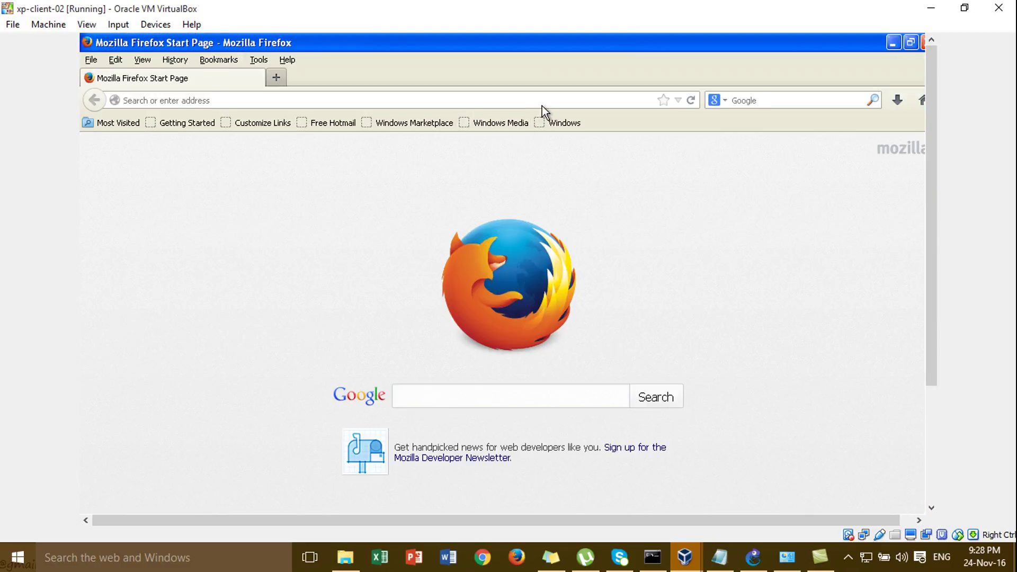
{"action": "left_click", "coordinate": [542, 106]}
{"action": "type", "text": "google.com"}
{"action": "key", "text": "Return"}
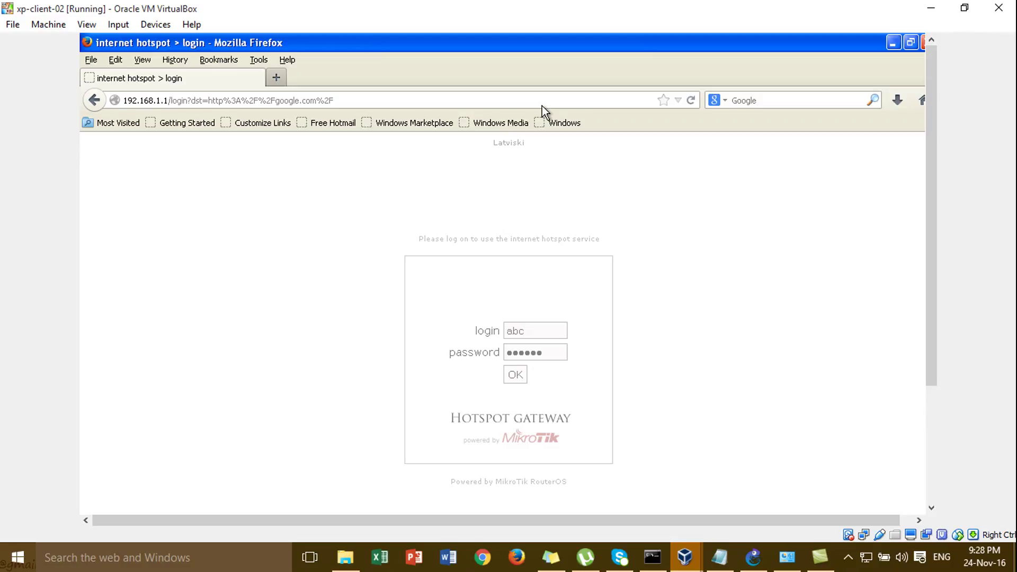
- Clear the login fields, sign in as the admin user with its password, and decline saving it
{"action": "key", "text": "BackSpace"}
{"action": "key", "text": "BackSpace"}
{"action": "key", "text": "BackSpace"}
{"action": "left_click", "coordinate": [557, 358]}
{"action": "key", "text": "BackSpace"}
{"action": "key", "text": "BackSpace"}
{"action": "key", "text": "BackSpace"}
{"action": "key", "text": "BackSpace"}
{"action": "key", "text": "BackSpace"}
{"action": "key", "text": "BackSpace"}
{"action": "left_click", "coordinate": [542, 346]}
{"action": "left_click", "coordinate": [543, 331]}
{"action": "left_click", "coordinate": [542, 350]}
{"action": "left_click", "coordinate": [543, 335]}
{"action": "type", "text": "admin"}
{"action": "left_click", "coordinate": [546, 351]}
{"action": "left_click", "coordinate": [515, 374]}
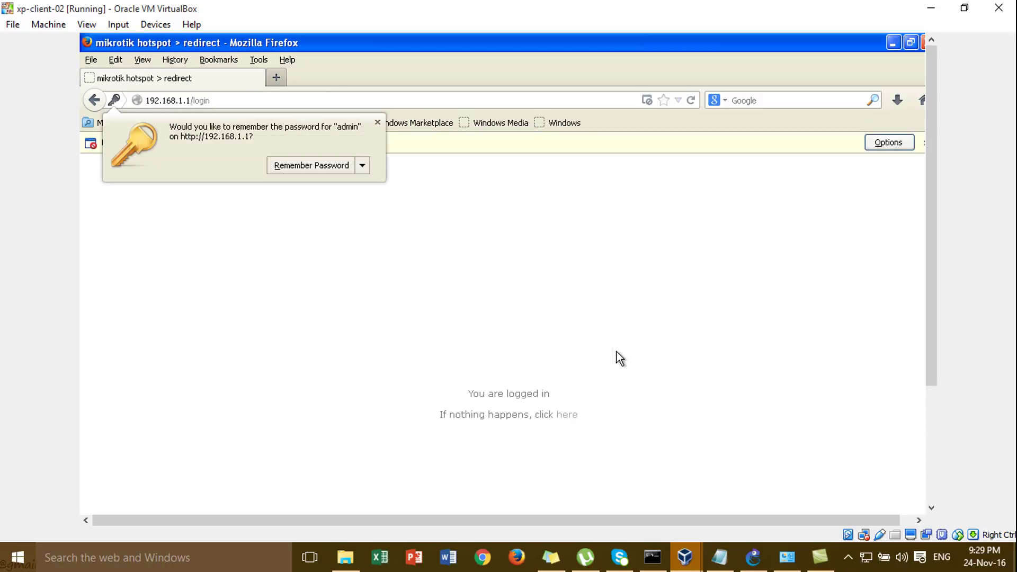
{"action": "left_click", "coordinate": [378, 123]}
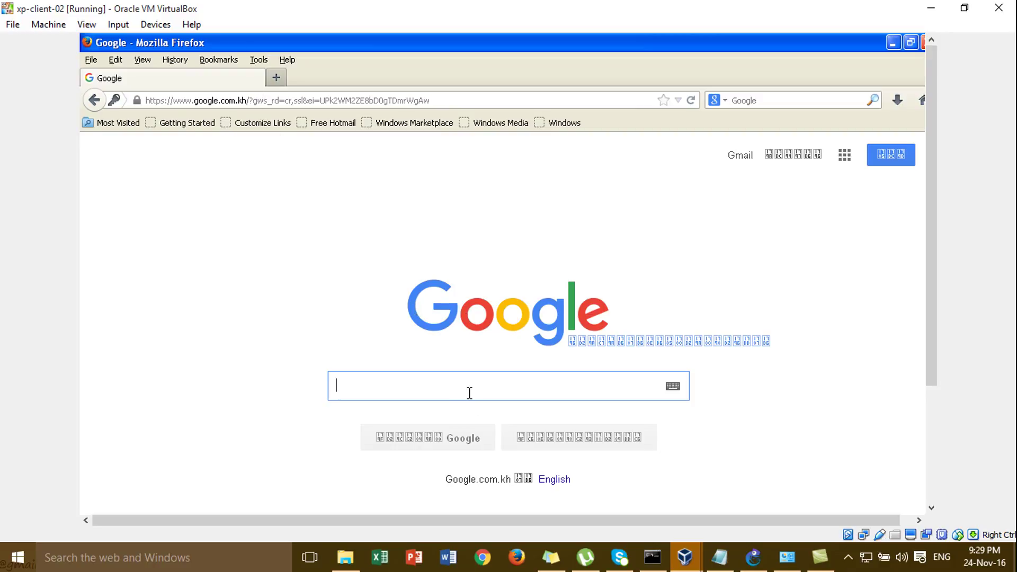
- Search Google for 'router' and ping google.com in a command prompt with 0% loss
{"action": "type", "text": "router"}
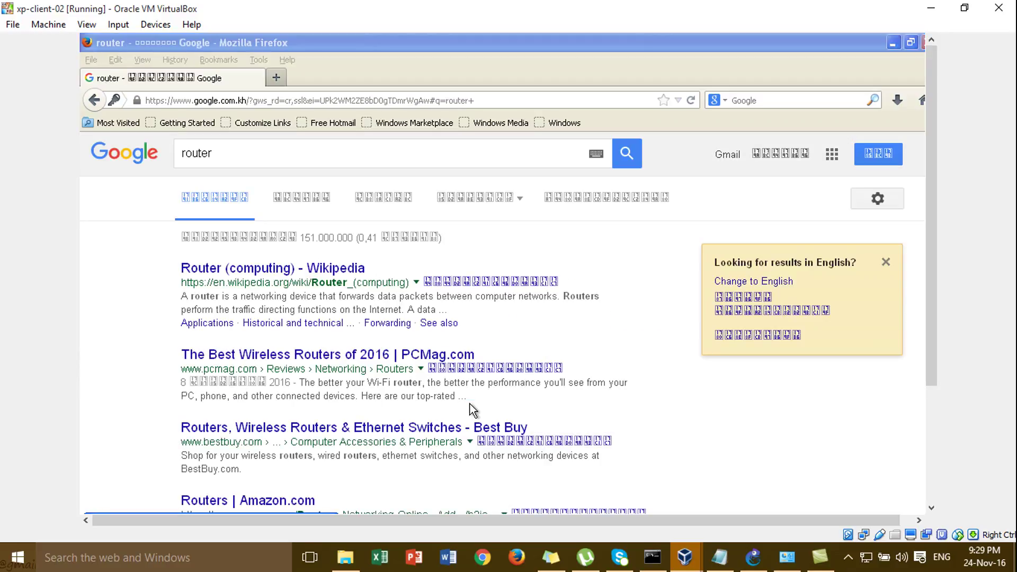
{"action": "key", "text": "Return"}
{"action": "key", "text": "Return"}
{"action": "type", "text": "p"}
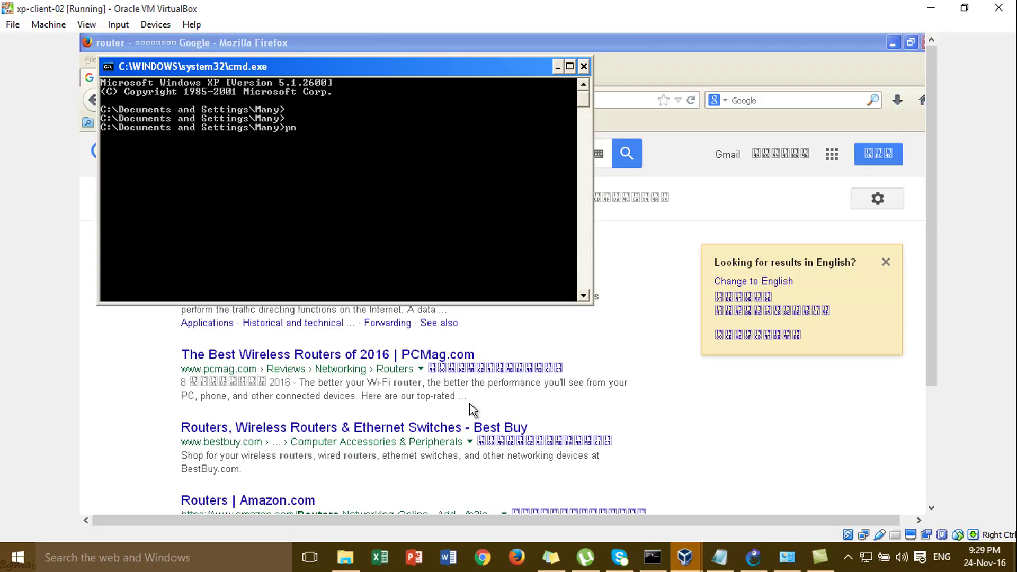
{"action": "type", "text": "ing google.com"}
{"action": "key", "text": "Return"}
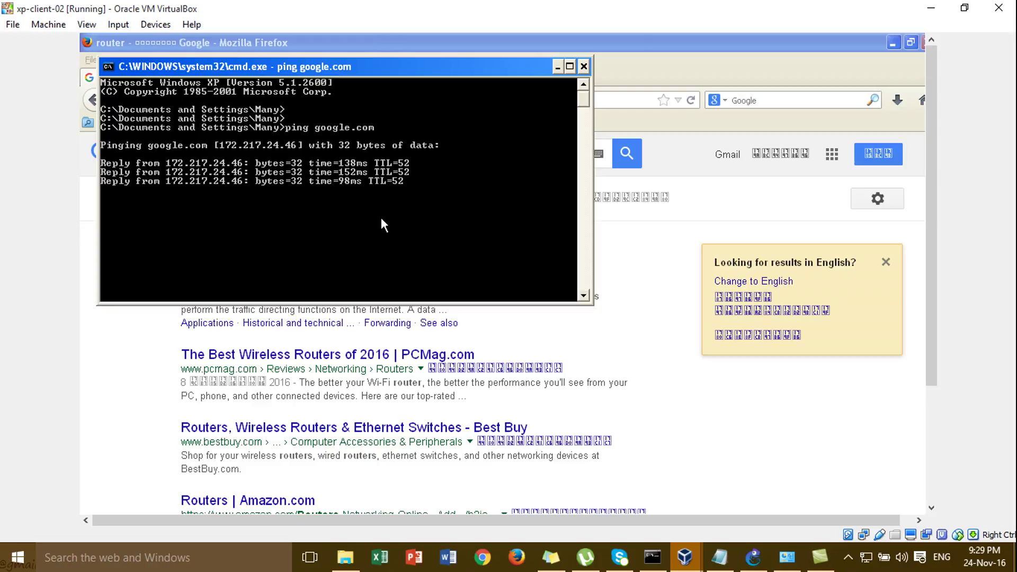
{"action": "left_click", "coordinate": [584, 67]}
- Open the PCMag router result, then load the hotspot login page at 192.168.1.1
{"action": "left_click", "coordinate": [398, 356]}
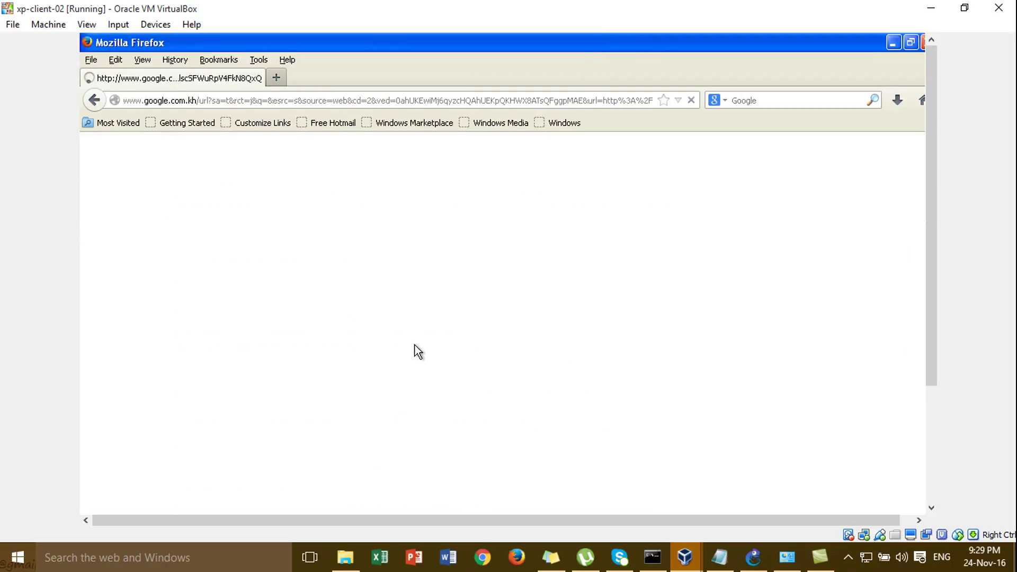
{"action": "left_click", "coordinate": [594, 102]}
{"action": "type", "text": "192.168.1.1/"}
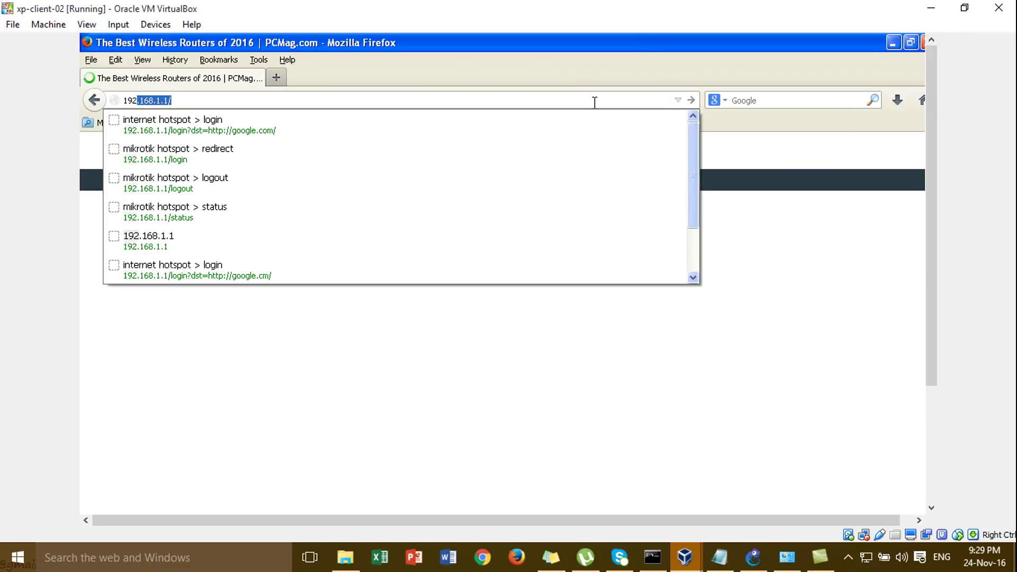
{"action": "key", "text": "Down"}
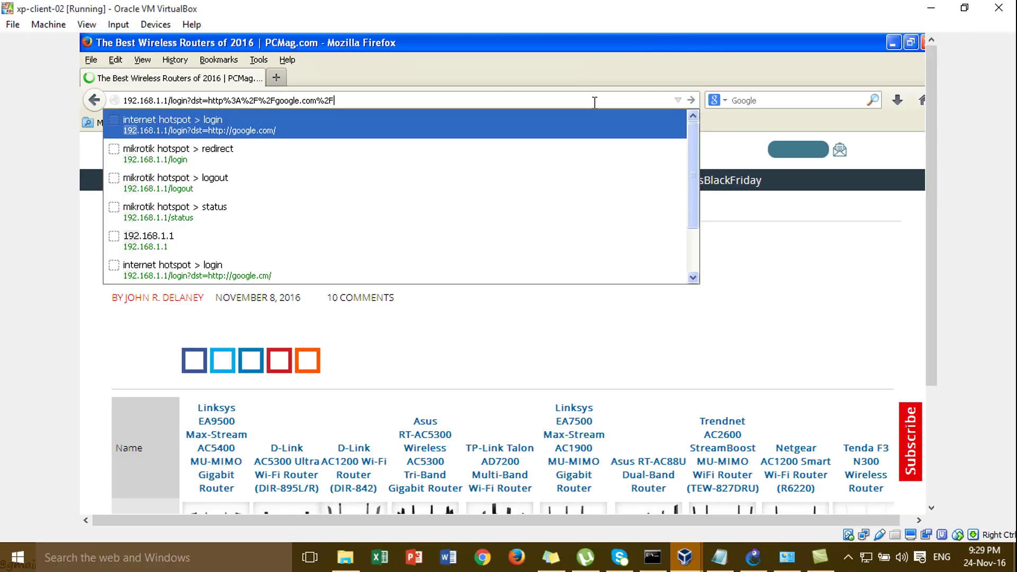
{"action": "key", "text": "Return"}
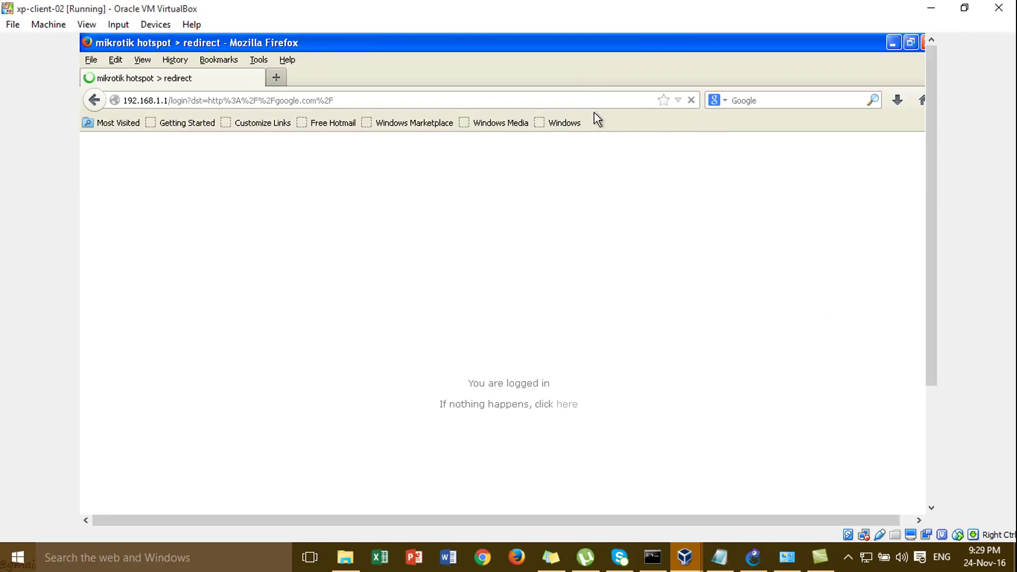
- Load 192.168.1.1/logout to log out of the hotspot
{"action": "left_click", "coordinate": [504, 106]}
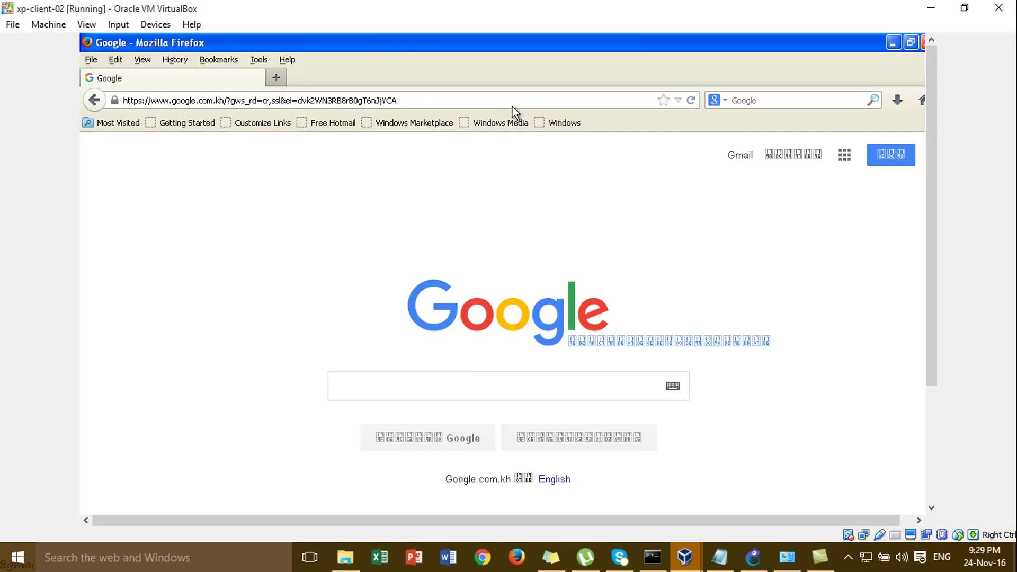
{"action": "type", "text": "1"}
{"action": "key", "text": "ctrl+a"}
{"action": "type", "text": "192.168.1.1"}
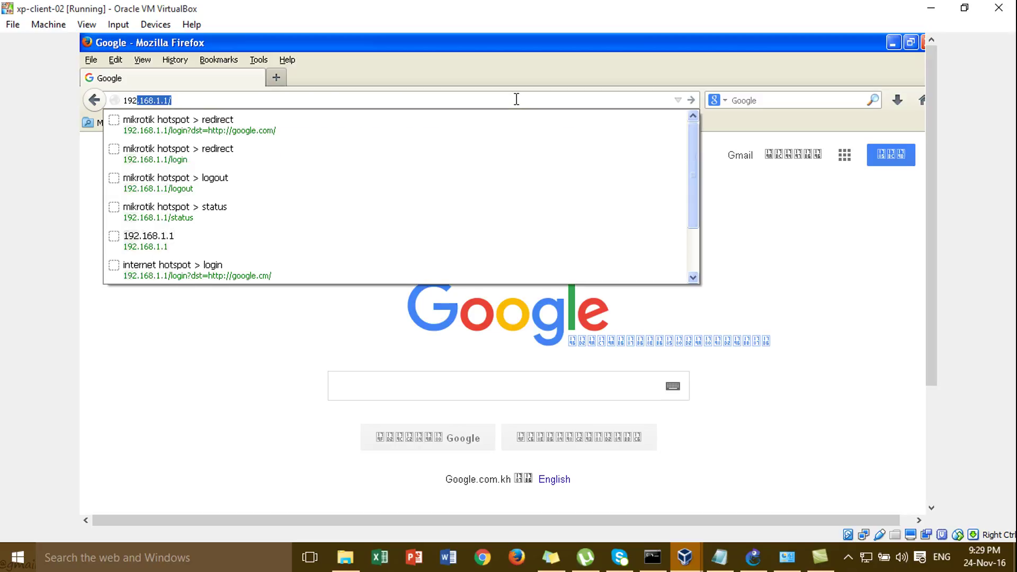
{"action": "type", "text": "/lo"}
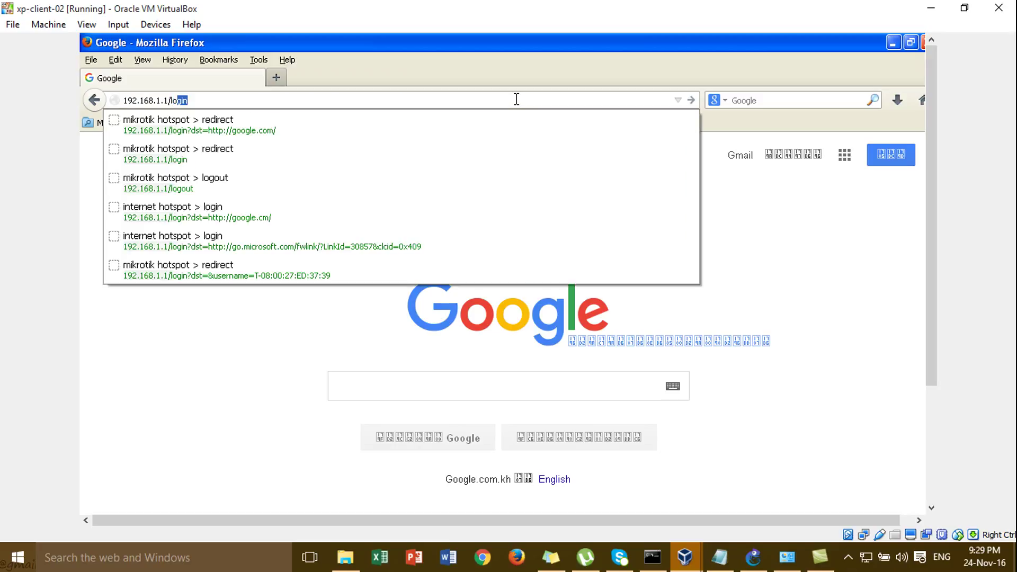
{"action": "type", "text": "gout"}
{"action": "key", "text": "Return"}
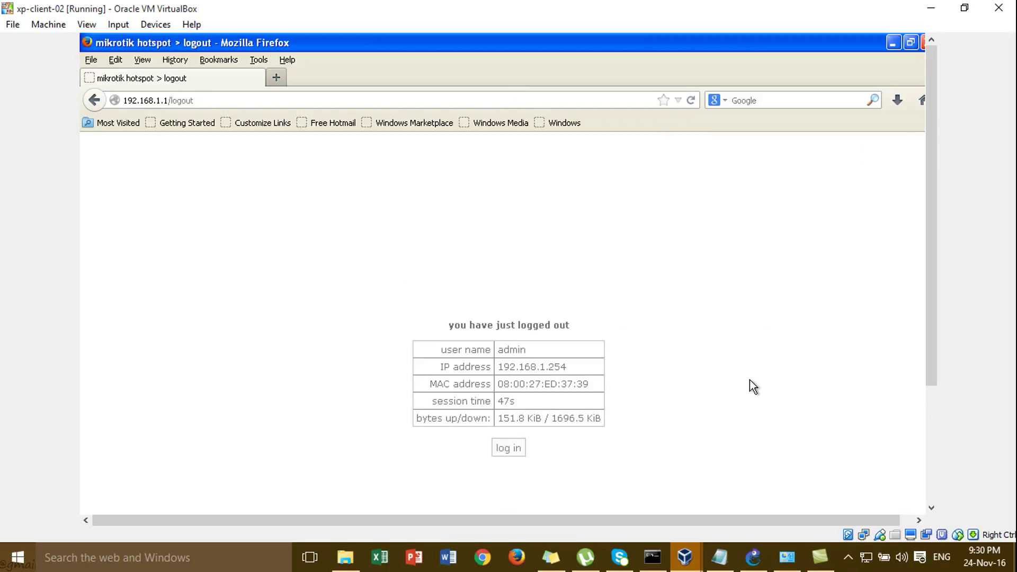
- Open the hotspot status page, log off, and reload it to check the session
{"action": "left_click", "coordinate": [931, 459]}
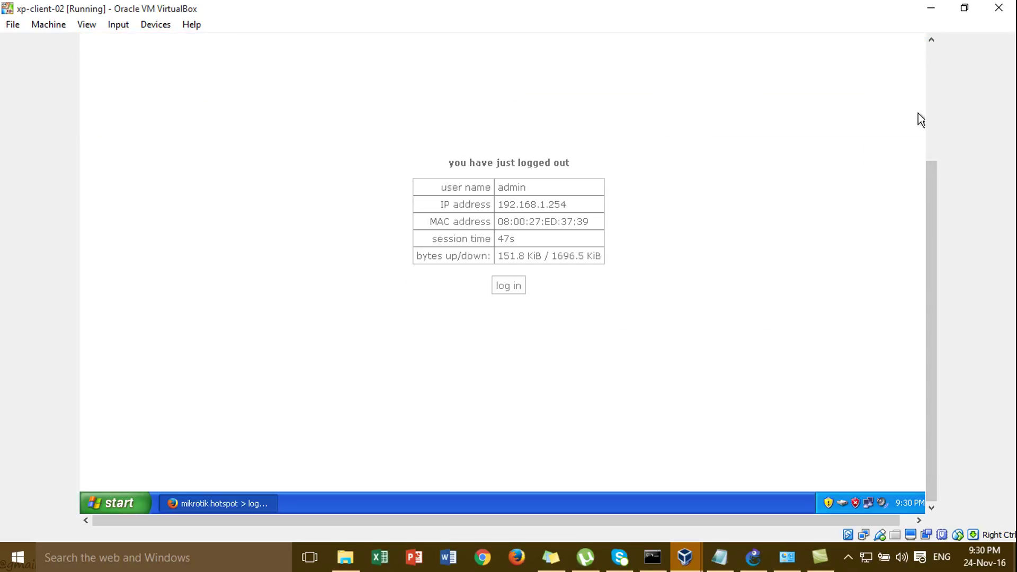
{"action": "left_click", "coordinate": [930, 116]}
{"action": "left_click", "coordinate": [603, 95]}
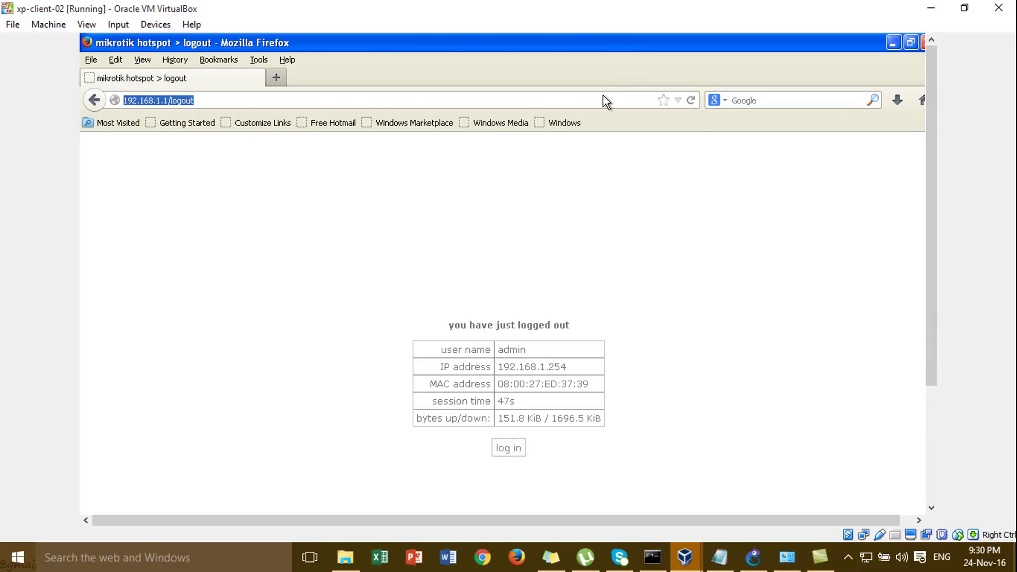
{"action": "key", "text": "Return"}
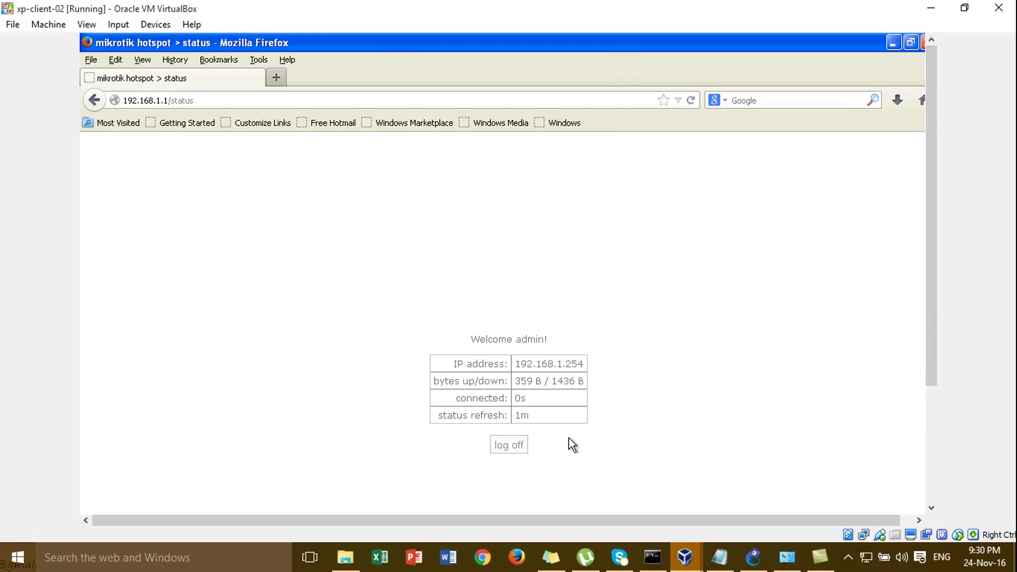
{"action": "left_click", "coordinate": [518, 451]}
{"action": "left_click", "coordinate": [450, 95]}
{"action": "key", "text": "Return"}
- Close Firefox and return to the WinBox session on winxp-client-01
{"action": "left_click", "coordinate": [923, 44]}
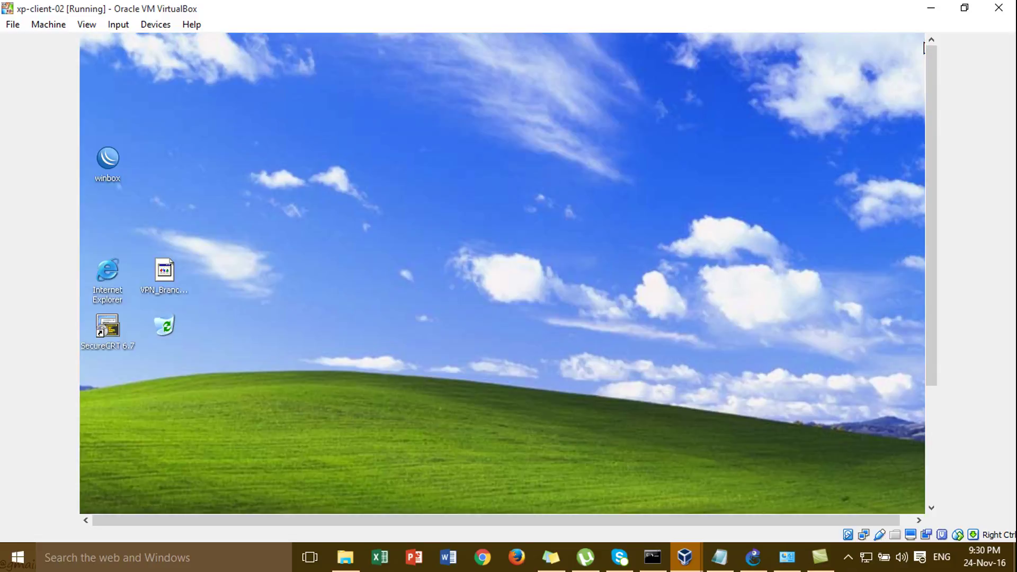
{"action": "mouse_move", "coordinate": [697, 566]}
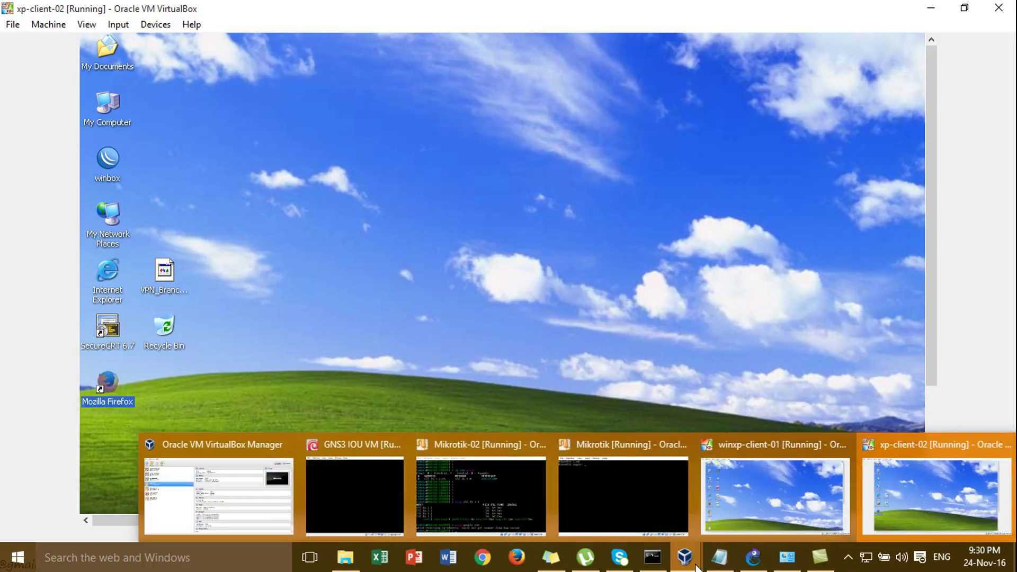
{"action": "left_click", "coordinate": [733, 516]}
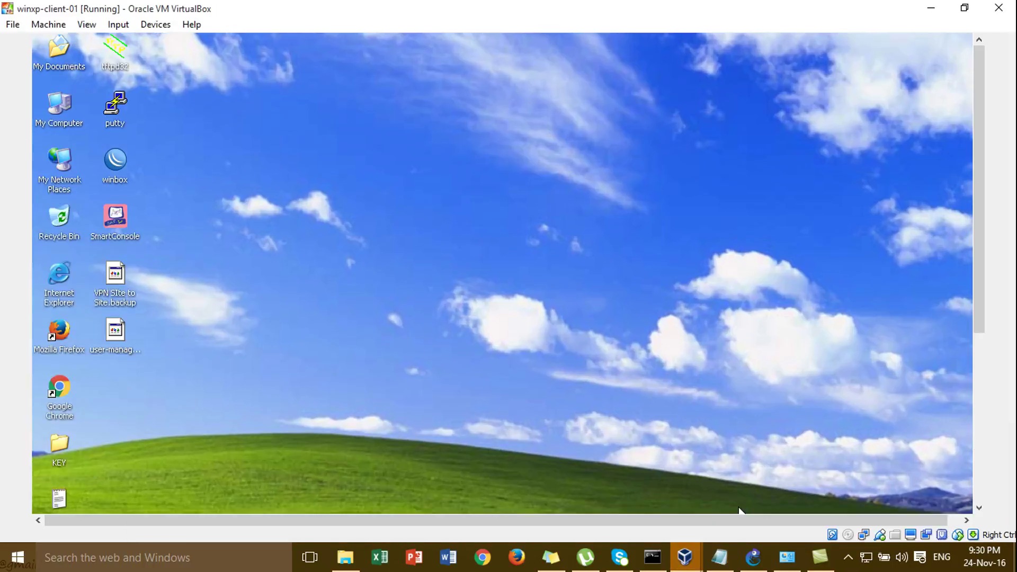
{"action": "left_click", "coordinate": [979, 495]}
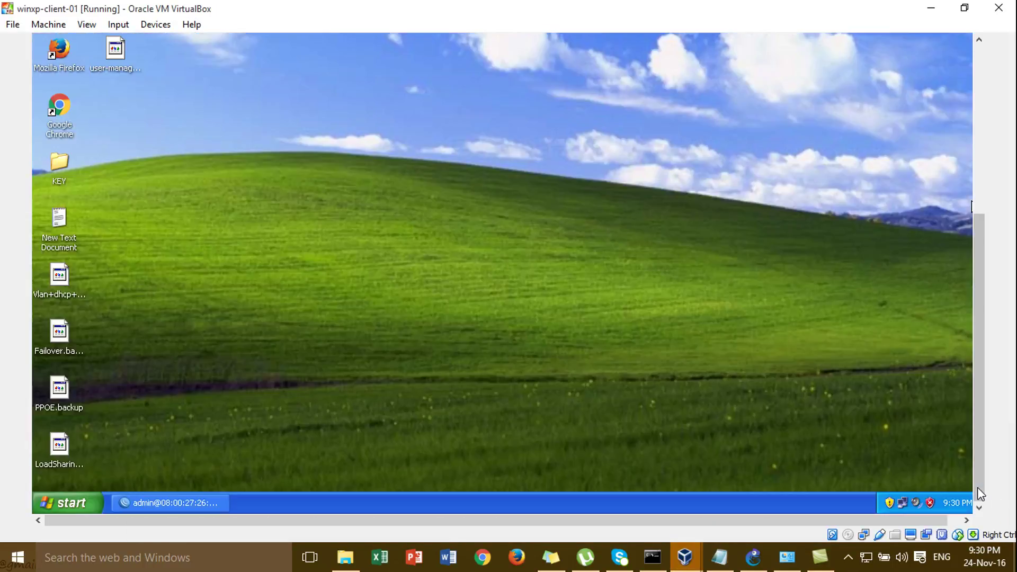
{"action": "left_click", "coordinate": [216, 499]}
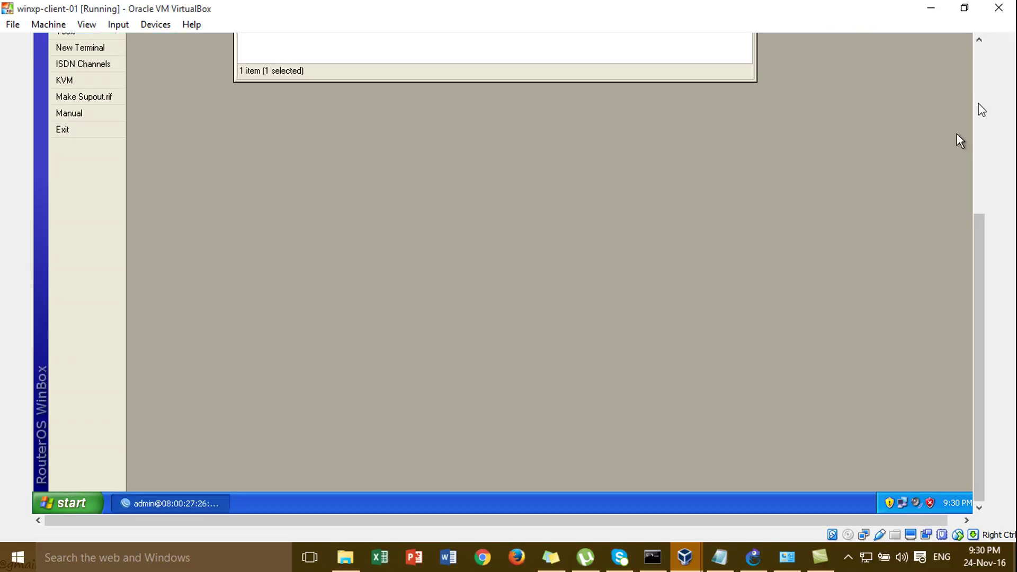
{"action": "left_click", "coordinate": [980, 107]}
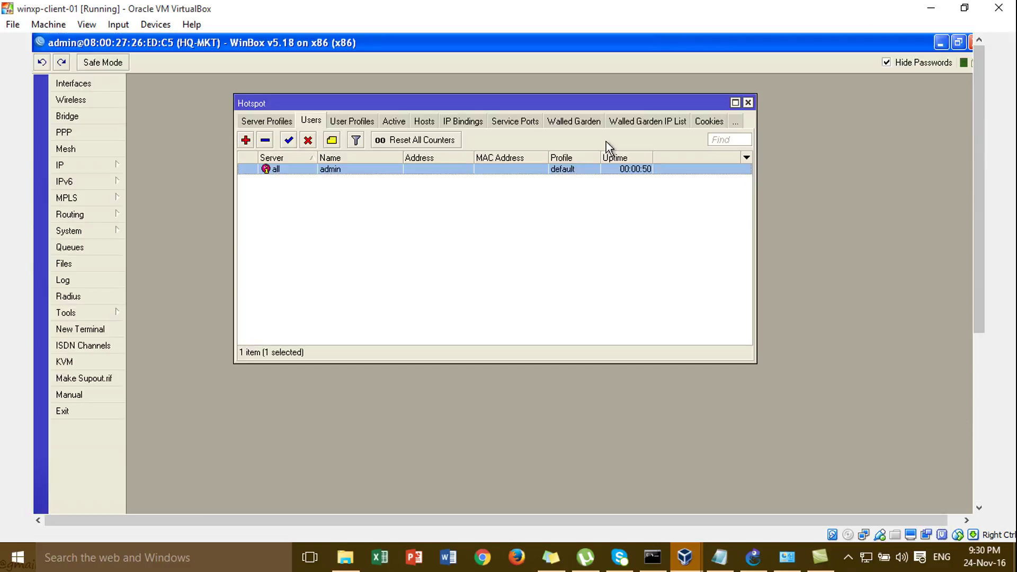
- Uncheck Cookie login in server profile hsprof1, leaving HTTP CHAP, and save it
{"action": "left_click", "coordinate": [282, 122]}
{"action": "double_click", "coordinate": [332, 181]}
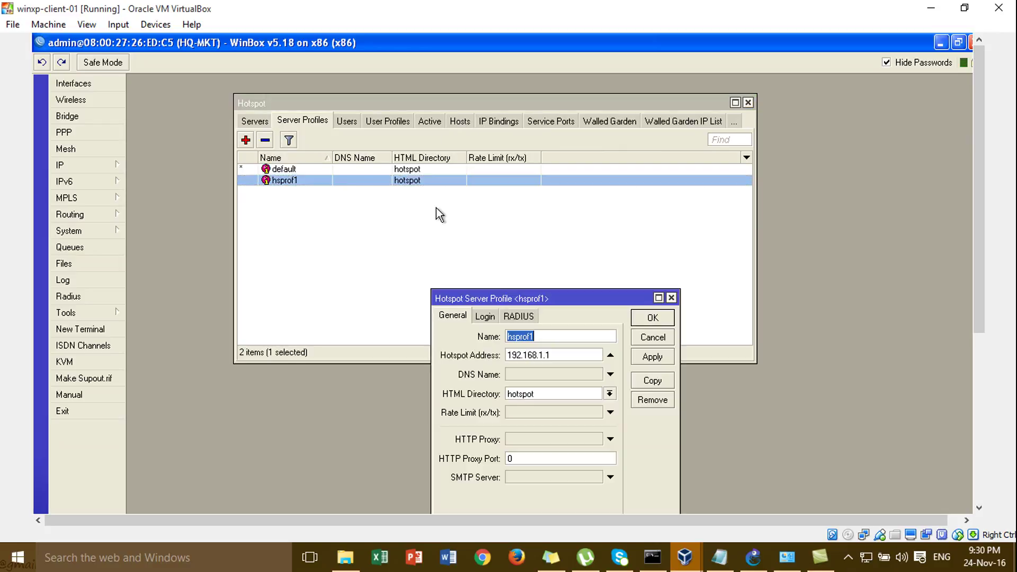
{"action": "left_click_drag", "start_coordinate": [531, 304], "coordinate": [472, 142]}
{"action": "left_click", "coordinate": [426, 153]}
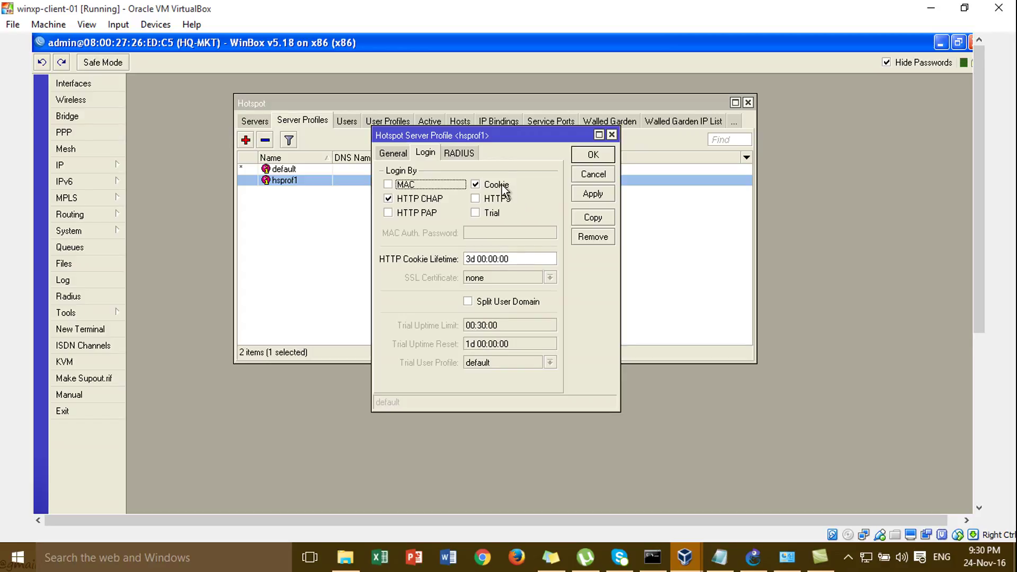
{"action": "left_click", "coordinate": [498, 185]}
{"action": "left_click", "coordinate": [603, 195]}
{"action": "left_click", "coordinate": [593, 154]}
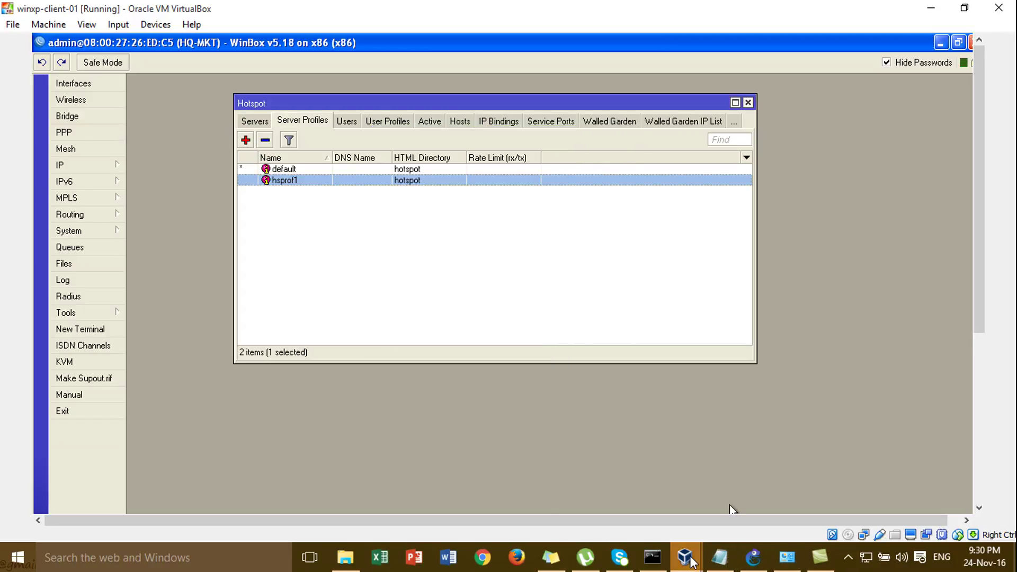
- Launch Firefox on xp-client-02 and load google.com
{"action": "mouse_move", "coordinate": [722, 560]}
{"action": "left_click", "coordinate": [898, 485]}
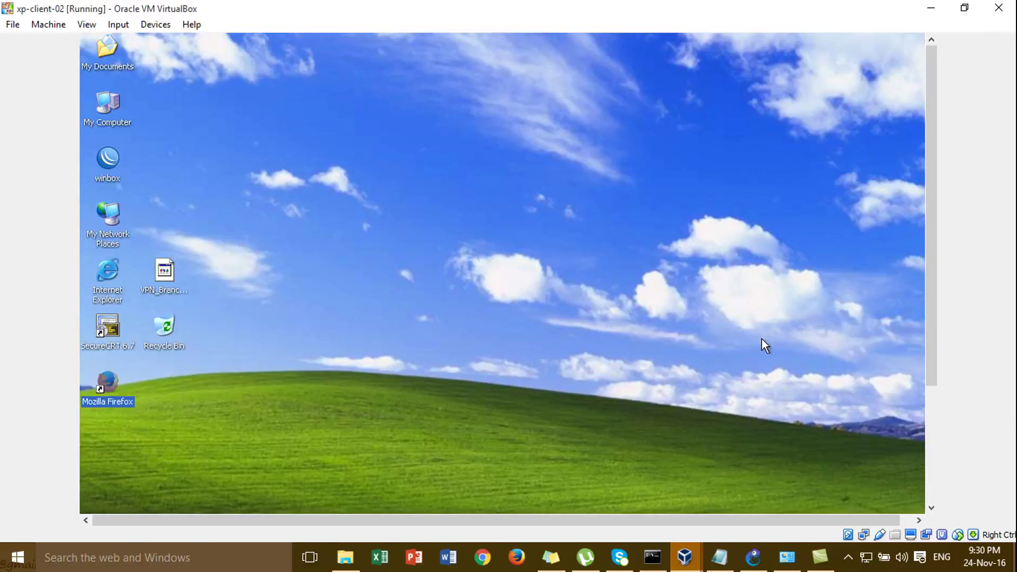
{"action": "left_click", "coordinate": [929, 475]}
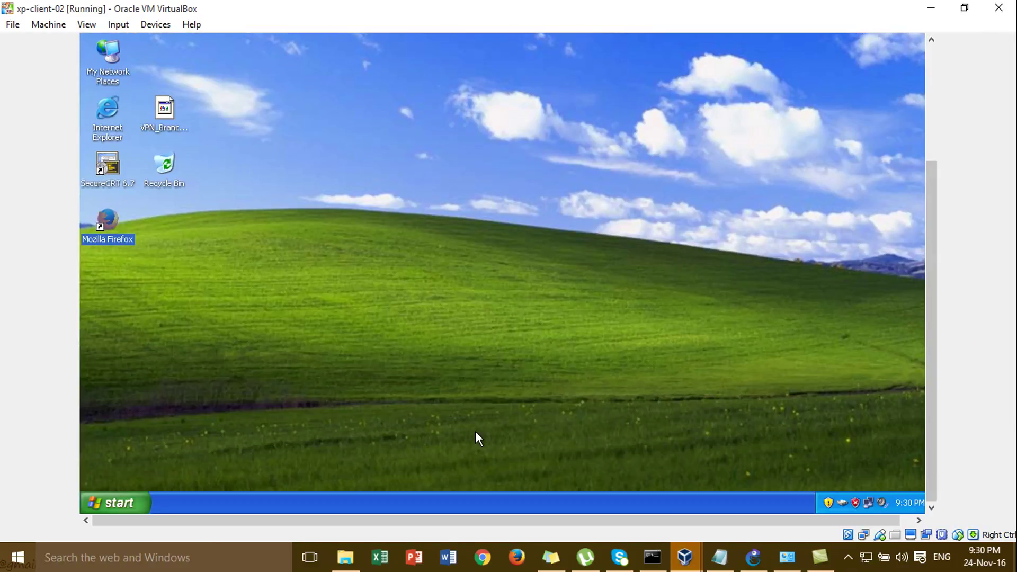
{"action": "double_click", "coordinate": [113, 220]}
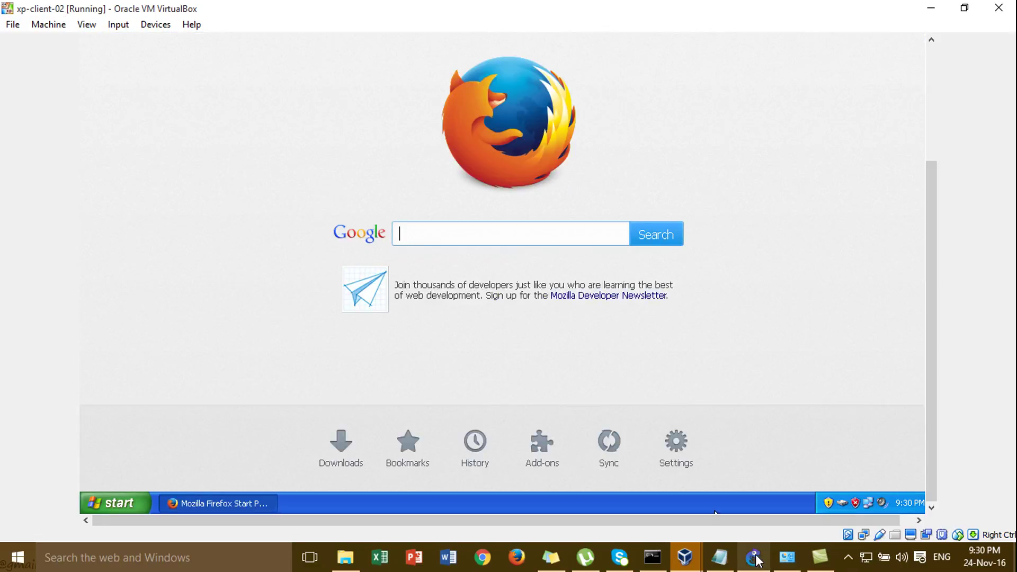
{"action": "left_click", "coordinate": [753, 558]}
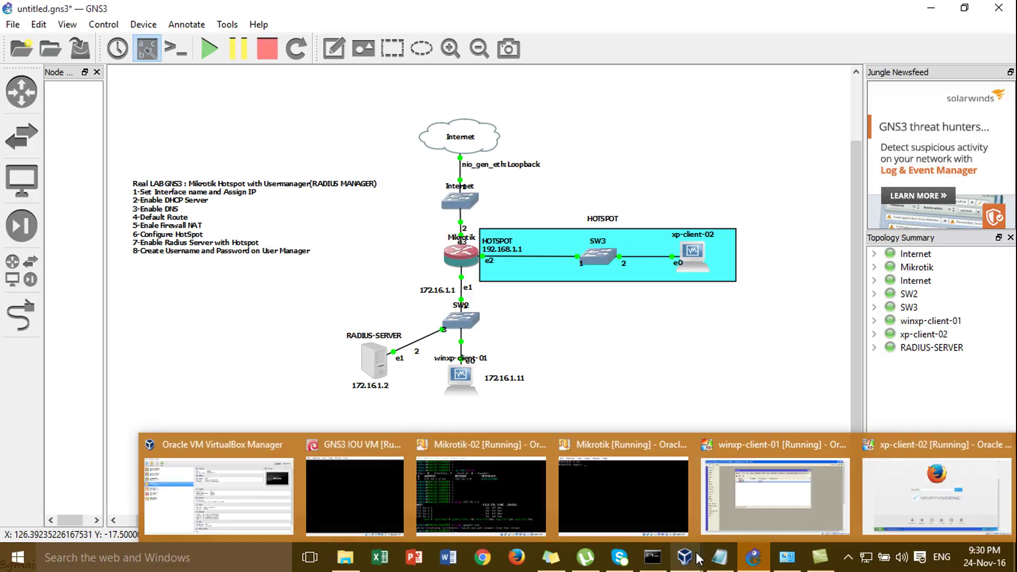
{"action": "left_click", "coordinate": [935, 486]}
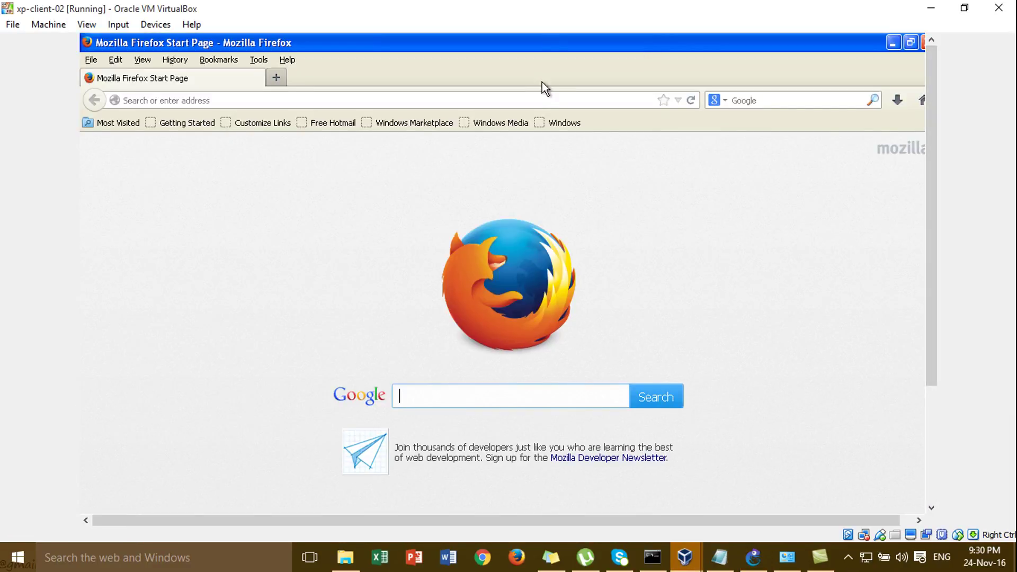
{"action": "left_click", "coordinate": [543, 100]}
{"action": "type", "text": "google.com/"}
{"action": "key", "text": "Return"}
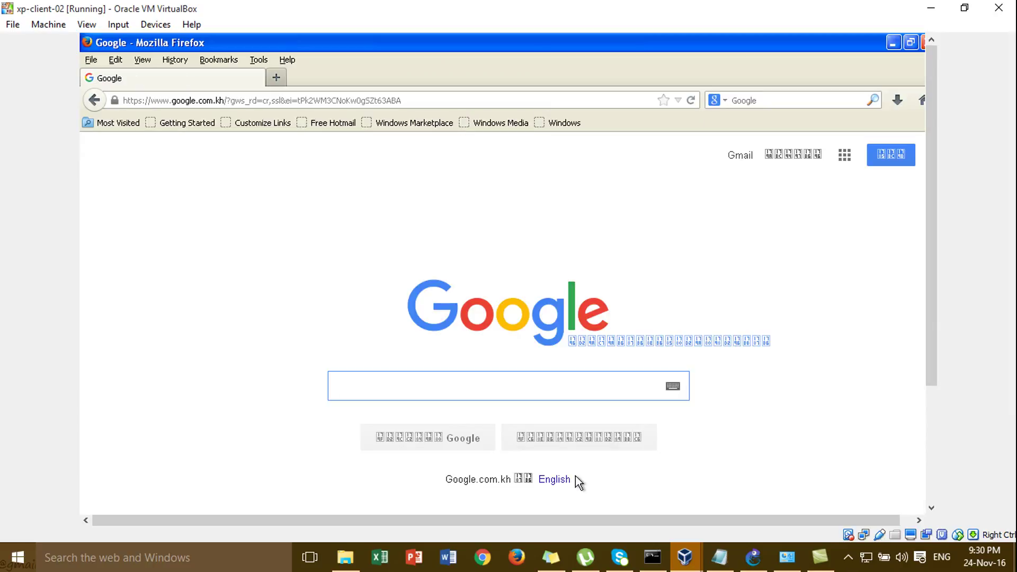
- Log out of the hotspot at 192.168.1.1/logout, then load the 192.168.1.1/login page
{"action": "left_click", "coordinate": [432, 101]}
{"action": "type", "text": "192.168.1.1/"}
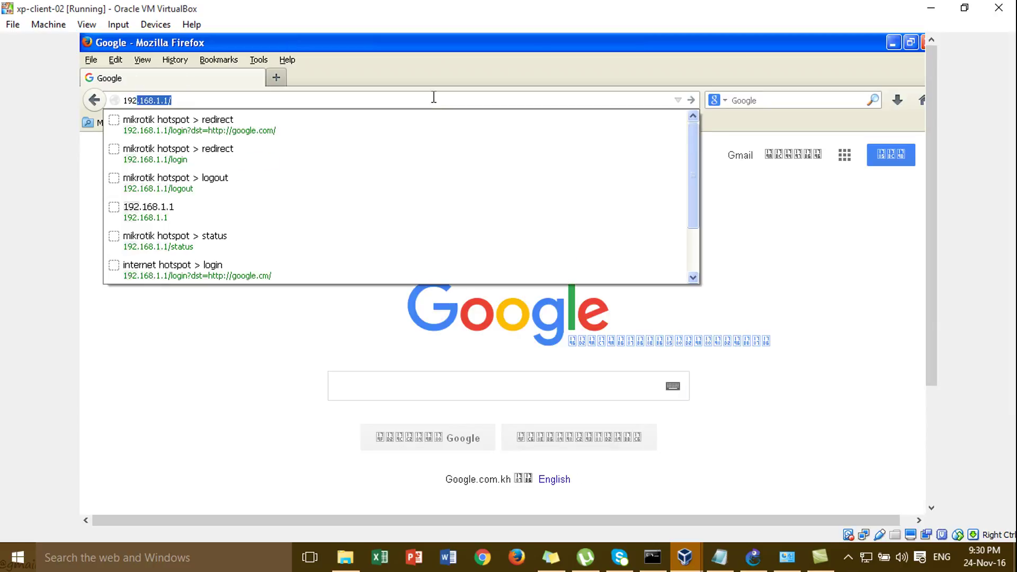
{"action": "key", "text": "Down"}
{"action": "key", "text": "Right"}
{"action": "key", "text": "BackSpace"}
{"action": "key", "text": "BackSpace"}
{"action": "key", "text": "BackSpace"}
{"action": "key", "text": "BackSpace"}
{"action": "key", "text": "BackSpace"}
{"action": "key", "text": "BackSpace"}
{"action": "key", "text": "BackSpace"}
{"action": "key", "text": "BackSpace"}
{"action": "key", "text": "BackSpace"}
{"action": "key", "text": "BackSpace"}
{"action": "key", "text": "BackSpace"}
{"action": "key", "text": "BackSpace"}
{"action": "key", "text": "BackSpace"}
{"action": "key", "text": "BackSpace"}
{"action": "key", "text": "BackSpace"}
{"action": "key", "text": "BackSpace"}
{"action": "key", "text": "BackSpace"}
{"action": "key", "text": "BackSpace"}
{"action": "key", "text": "BackSpace"}
{"action": "key", "text": "BackSpace"}
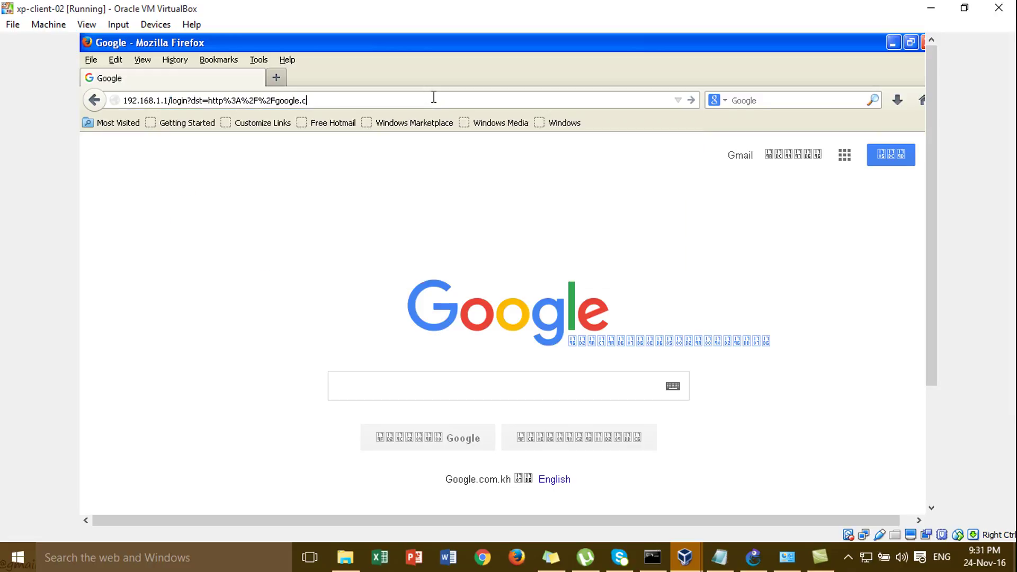
{"action": "key", "text": "BackSpace"}
{"action": "key", "text": "BackSpace"}
{"action": "key", "text": "BackSpace"}
{"action": "key", "text": "BackSpace"}
{"action": "key", "text": "BackSpace"}
{"action": "key", "text": "BackSpace"}
{"action": "key", "text": "BackSpace"}
{"action": "key", "text": "BackSpace"}
{"action": "key", "text": "BackSpace"}
{"action": "key", "text": "BackSpace"}
{"action": "key", "text": "BackSpace"}
{"action": "key", "text": "BackSpace"}
{"action": "key", "text": "BackSpace"}
{"action": "type", "text": "out"}
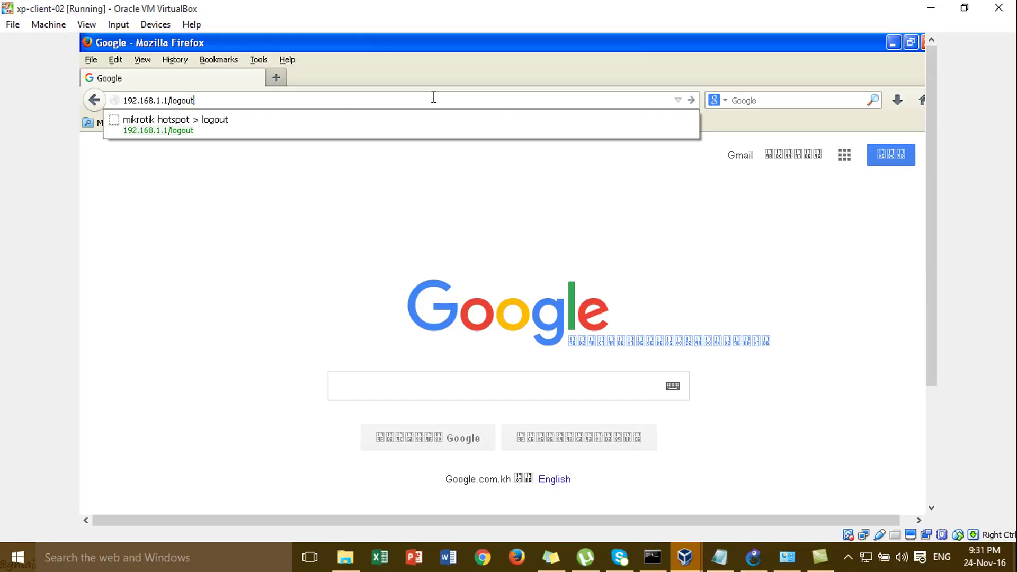
{"action": "key", "text": "Return"}
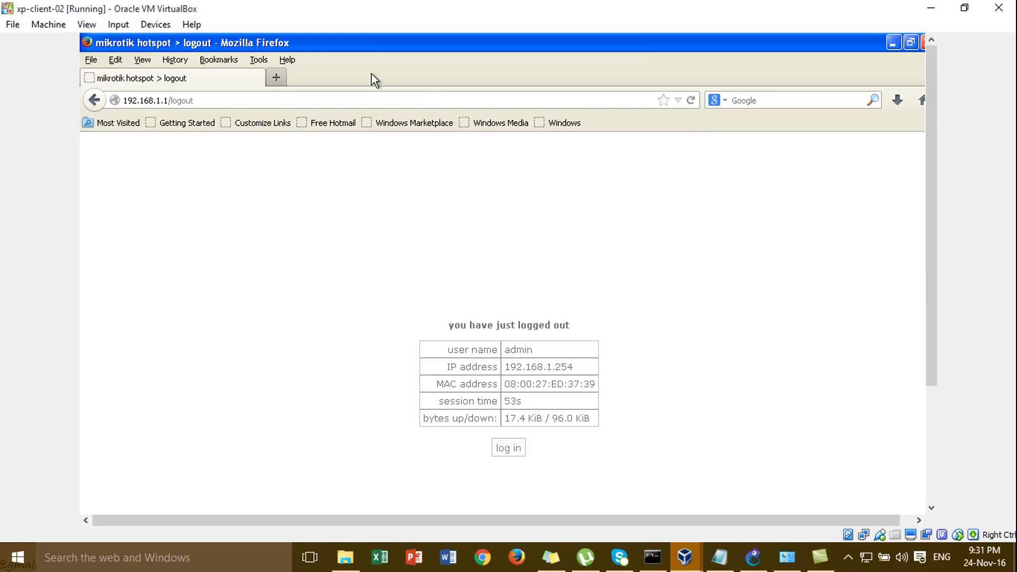
{"action": "left_click", "coordinate": [370, 95]}
{"action": "key", "text": "Return"}
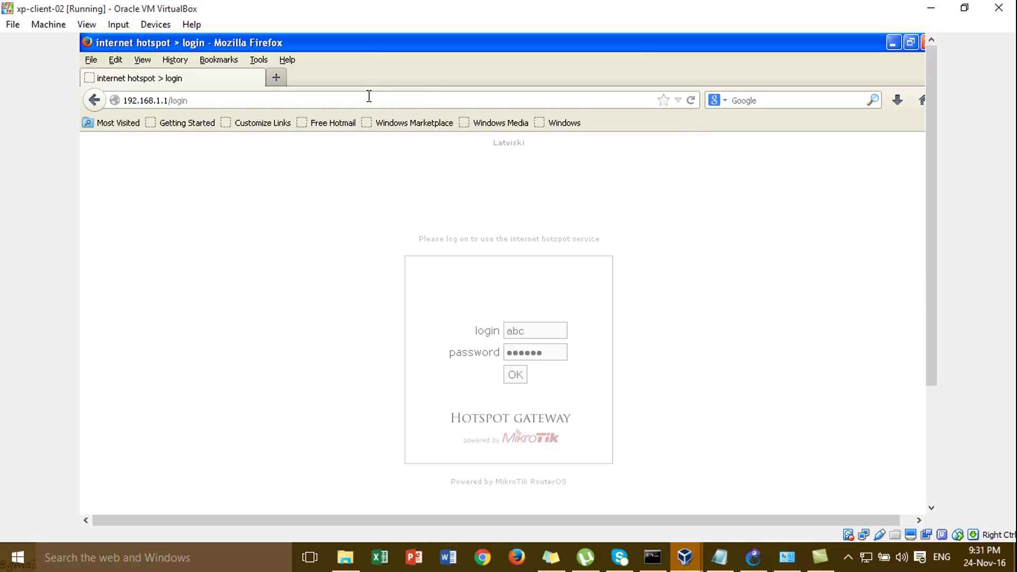
- Erase the autofilled password and login name on the hotspot login page
{"action": "left_click", "coordinate": [551, 351]}
{"action": "key", "text": "BackSpace"}
{"action": "key", "text": "BackSpace"}
{"action": "key", "text": "BackSpace"}
{"action": "key", "text": "BackSpace"}
{"action": "key", "text": "BackSpace"}
{"action": "key", "text": "BackSpace"}
{"action": "left_click", "coordinate": [543, 326]}
{"action": "key", "text": "BackSpace"}
{"action": "key", "text": "BackSpace"}
{"action": "key", "text": "BackSpace"}
- Dismiss the remembered login suggestion and start 'ping google.com -t' in a Command Prompt
{"action": "left_click", "coordinate": [530, 331]}
{"action": "left_click", "coordinate": [641, 370]}
{"action": "key", "text": "Return"}
{"action": "key", "text": "Return"}
{"action": "type", "text": "p"}
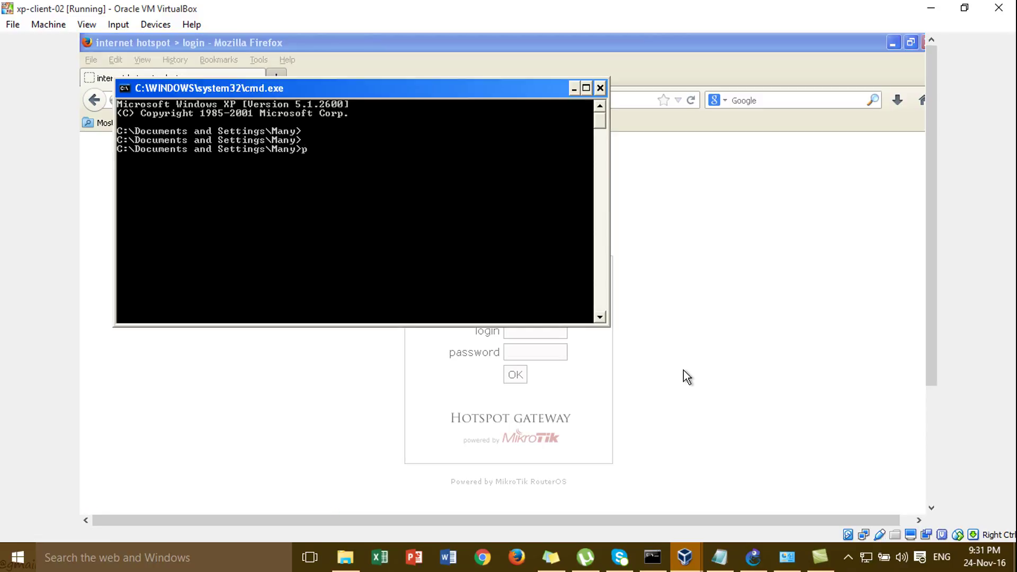
{"action": "type", "text": "ing google.com -"}
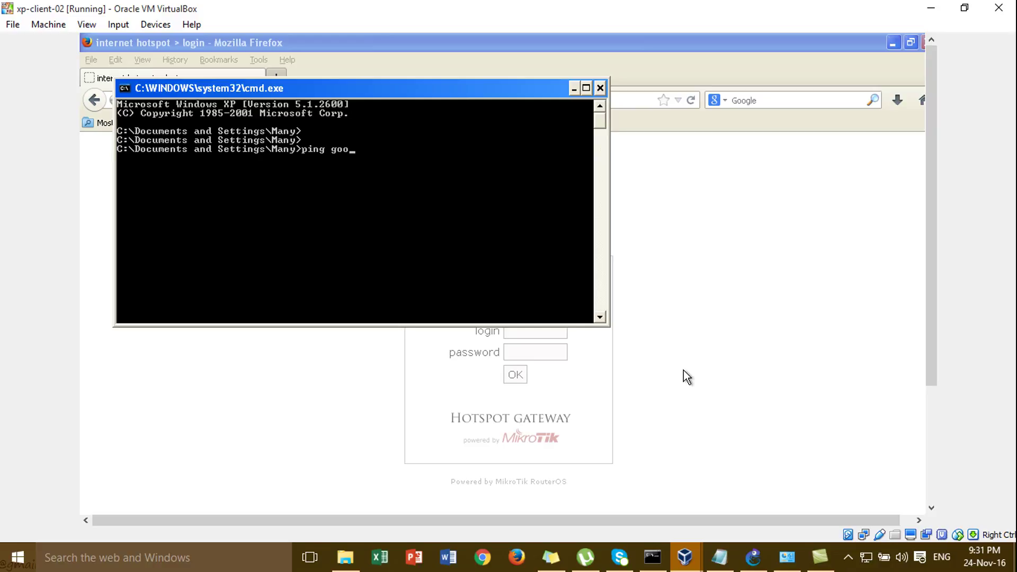